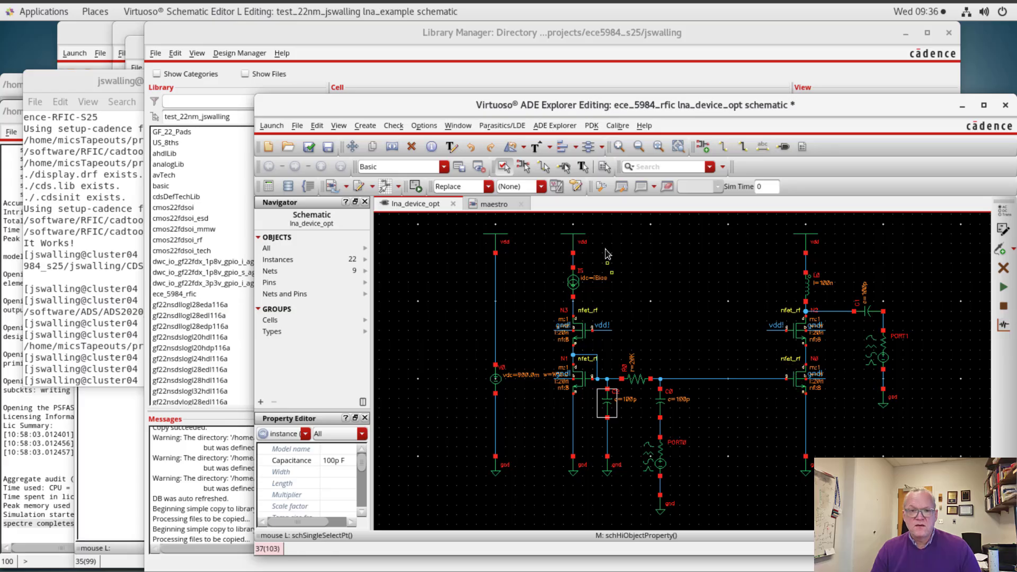
Step: Add an sp analysis and pick PORT0 and PORT1 as its ports on the schematic
{"action": "left_click", "coordinate": [491, 204]}
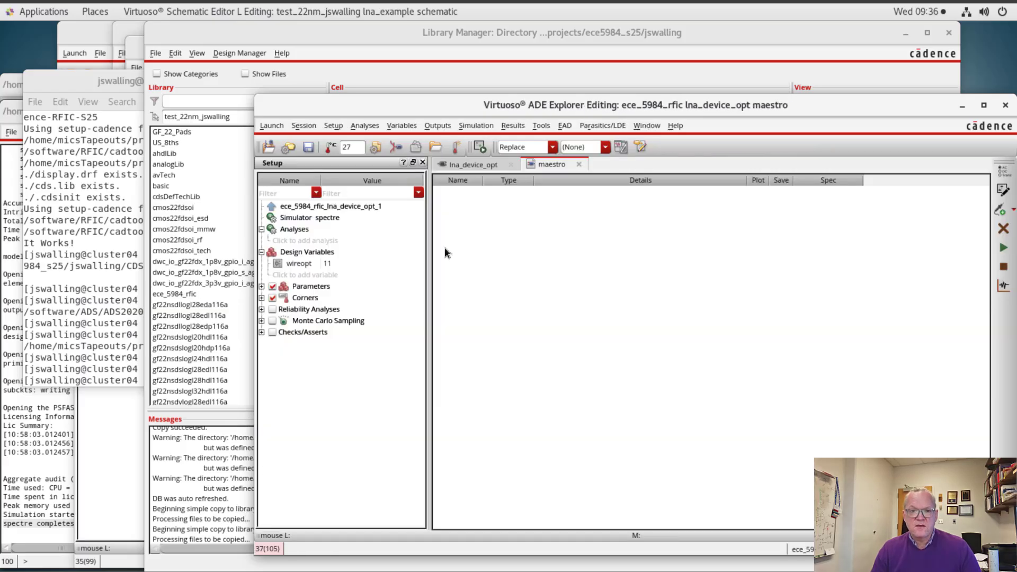
{"action": "left_click", "coordinate": [308, 241]}
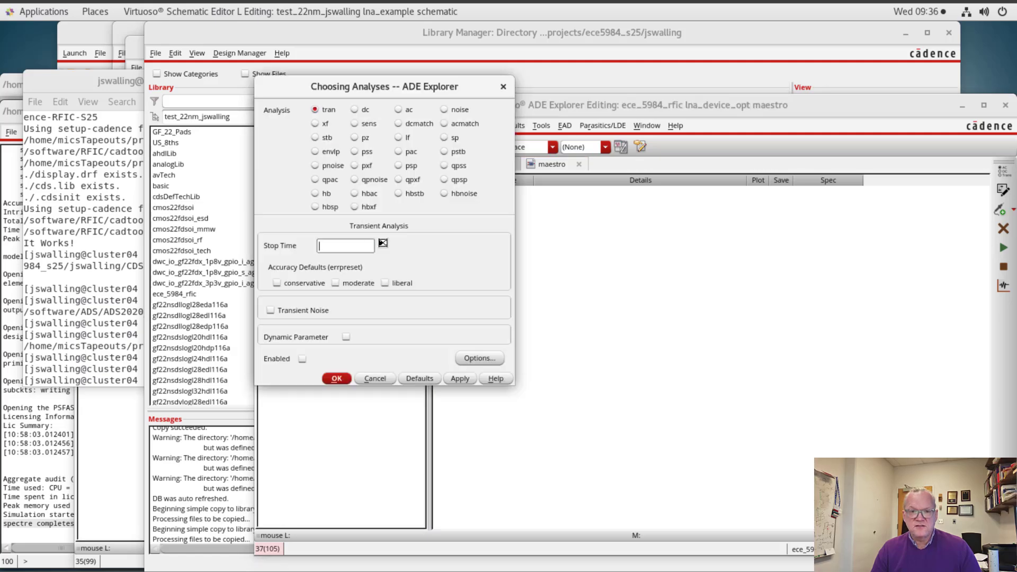
{"action": "left_click", "coordinate": [451, 139]}
{"action": "left_click", "coordinate": [448, 173]}
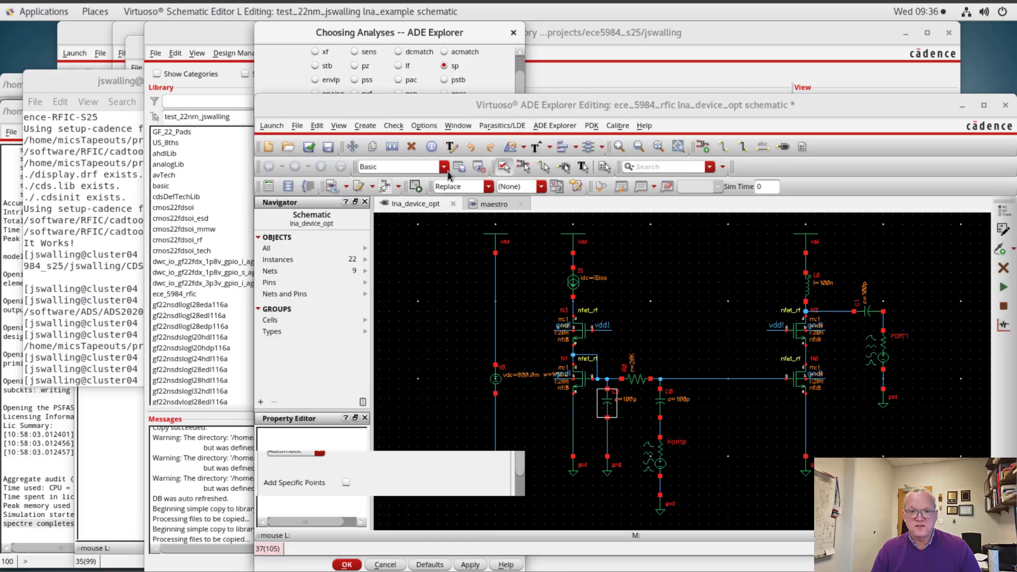
{"action": "left_click", "coordinate": [659, 462]}
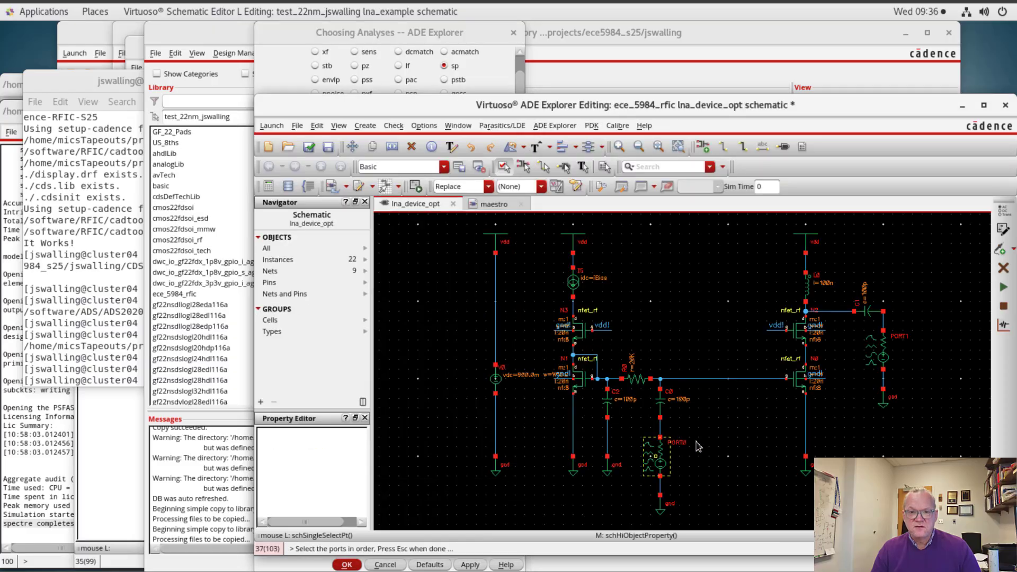
{"action": "left_click", "coordinate": [882, 357]}
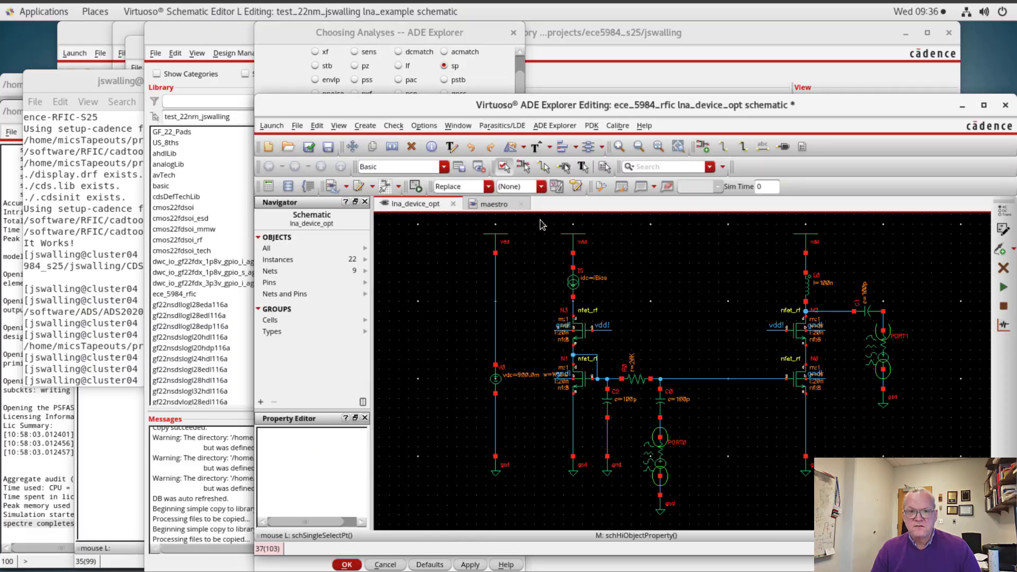
{"action": "left_click", "coordinate": [462, 40]}
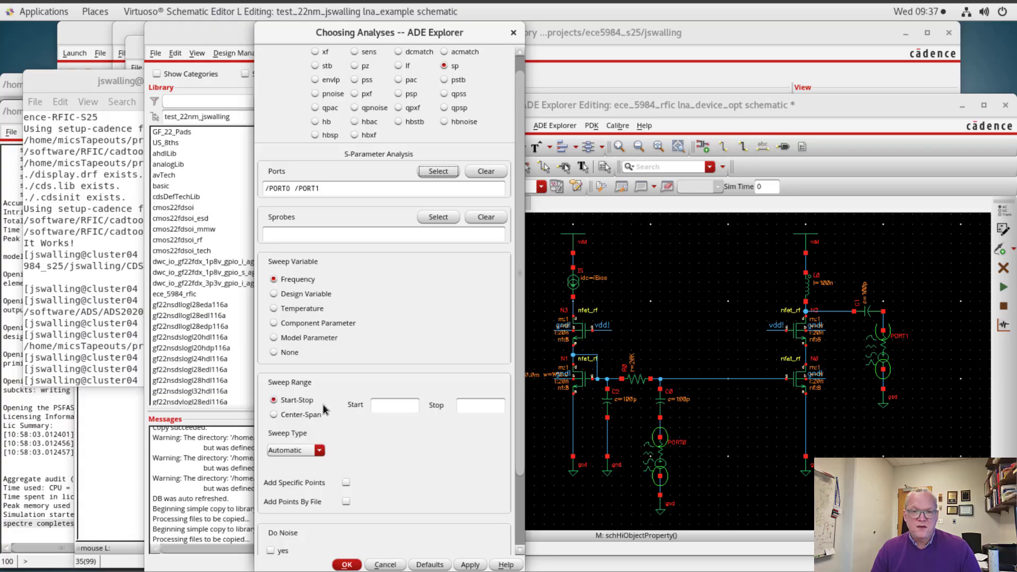
Step: Set the sp frequency sweep to start 4 and stop 9
{"action": "left_click", "coordinate": [593, 279]}
{"action": "left_click", "coordinate": [394, 405]}
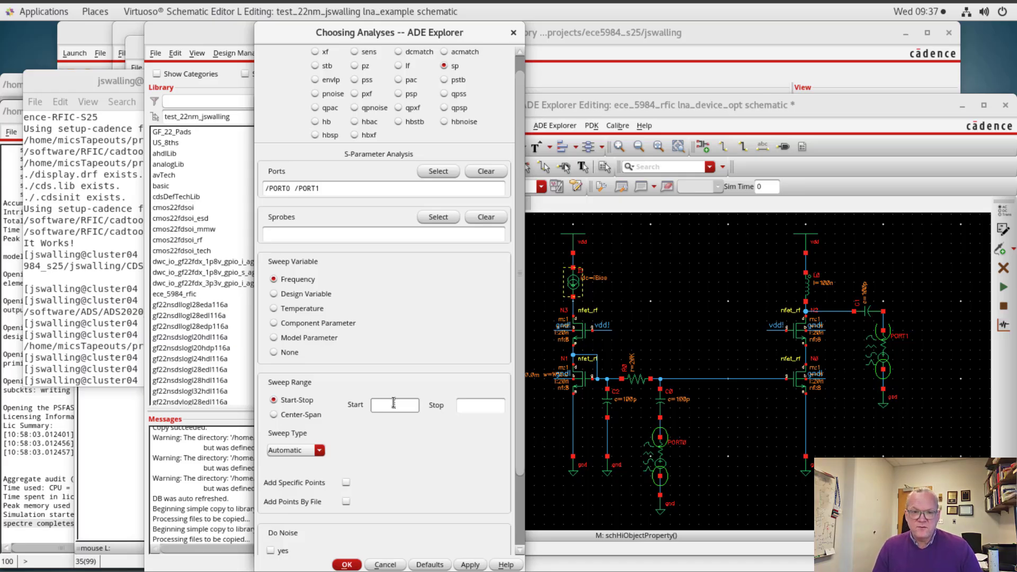
{"action": "type", "text": "5"}
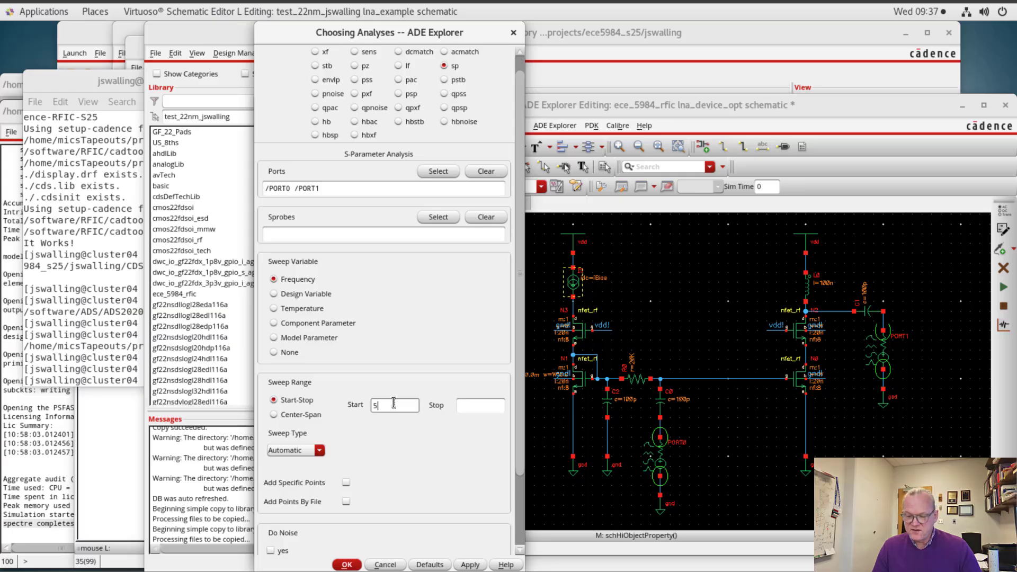
{"action": "key", "text": "Tab"}
{"action": "type", "text": "7.25"}
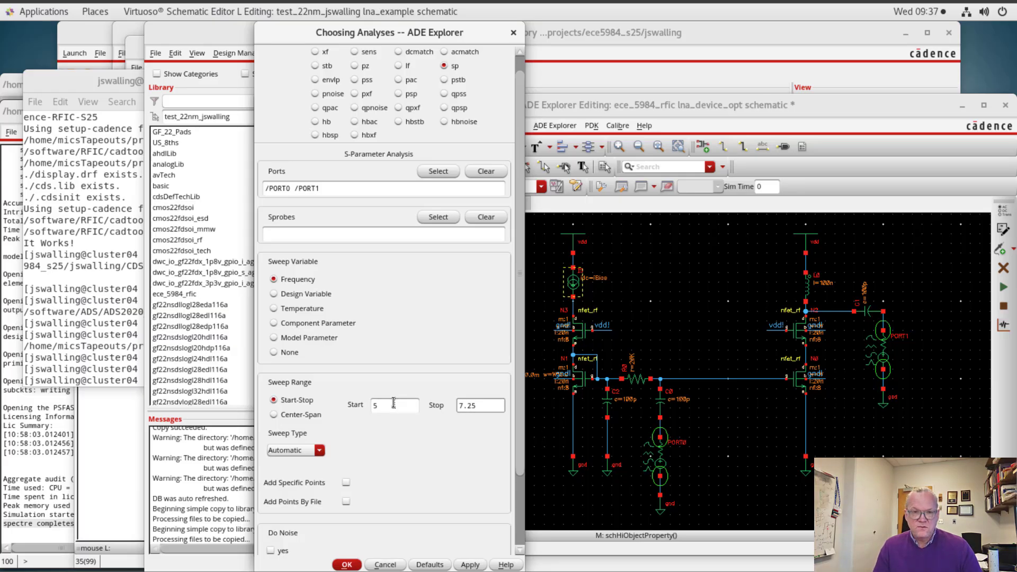
{"action": "key", "text": "BackSpace"}
{"action": "key", "text": "BackSpace"}
{"action": "key", "text": "BackSpace"}
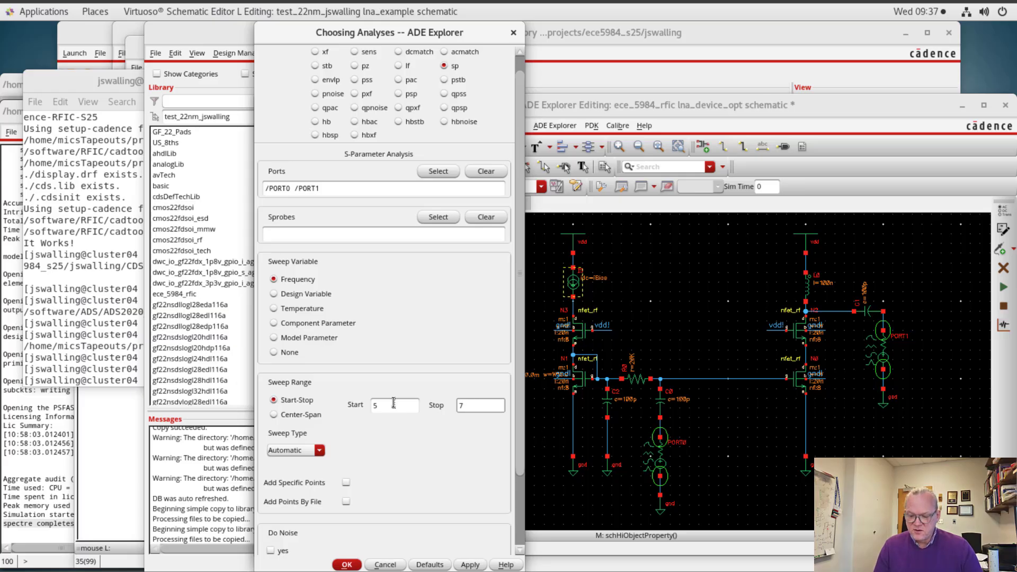
{"action": "key", "text": "BackSpace"}
{"action": "type", "text": "9"}
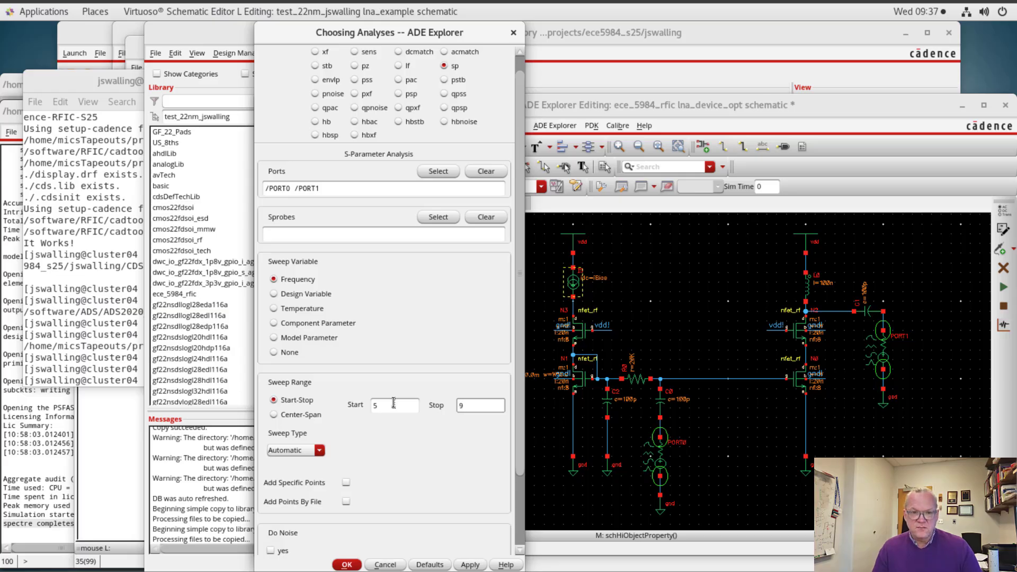
{"action": "double_click", "coordinate": [393, 403]}
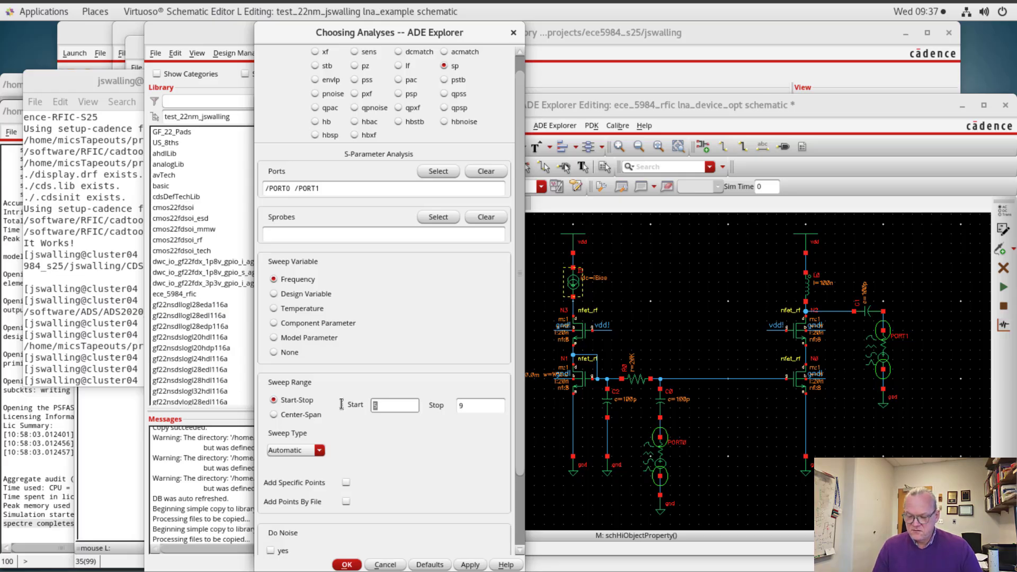
{"action": "type", "text": "4"}
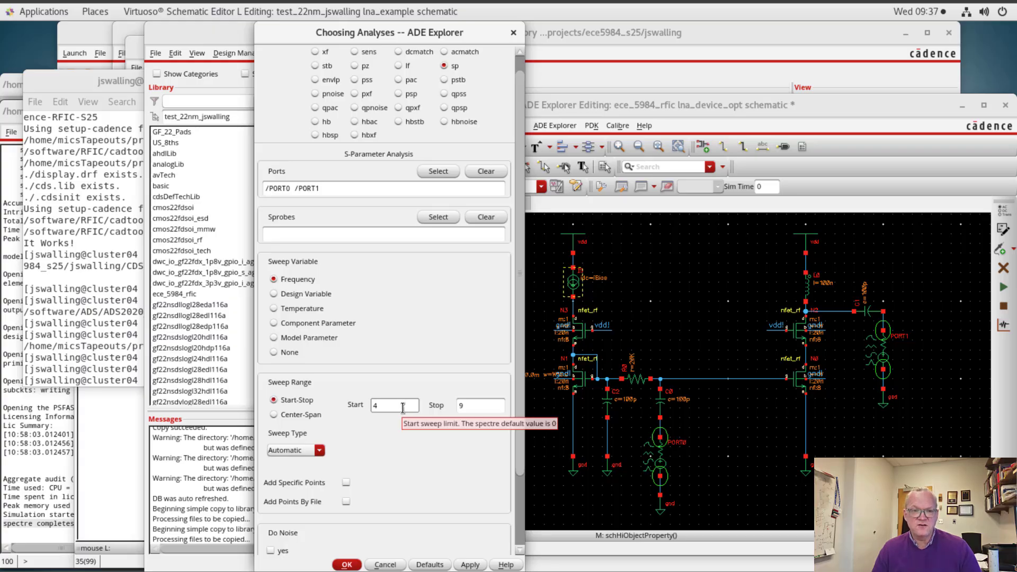
Step: Confirm the sp analysis, check and save the schematic, and run the simulation despite unset variables
{"action": "left_click", "coordinate": [347, 564]}
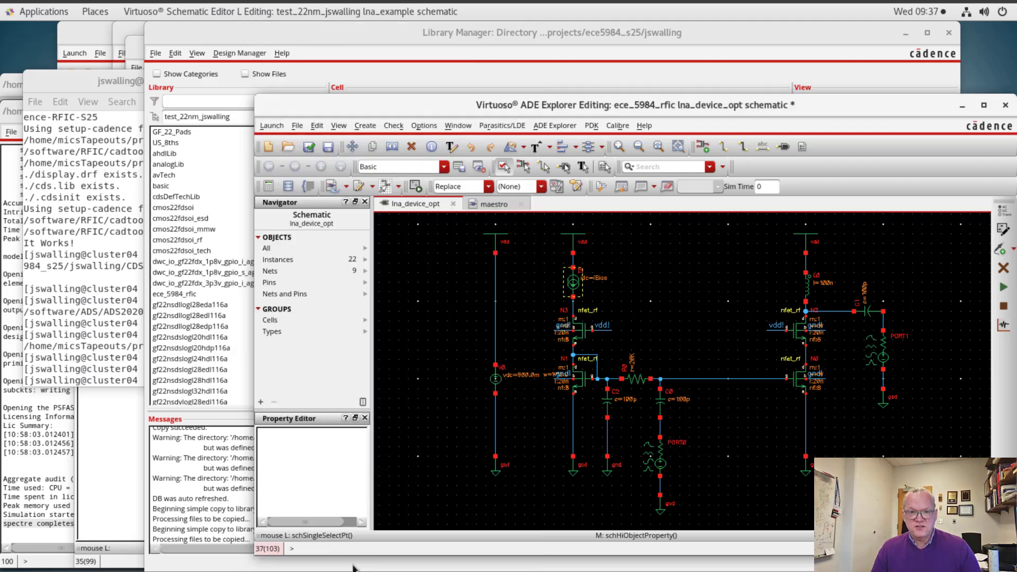
{"action": "left_click", "coordinate": [309, 146]}
{"action": "left_click", "coordinate": [496, 204]}
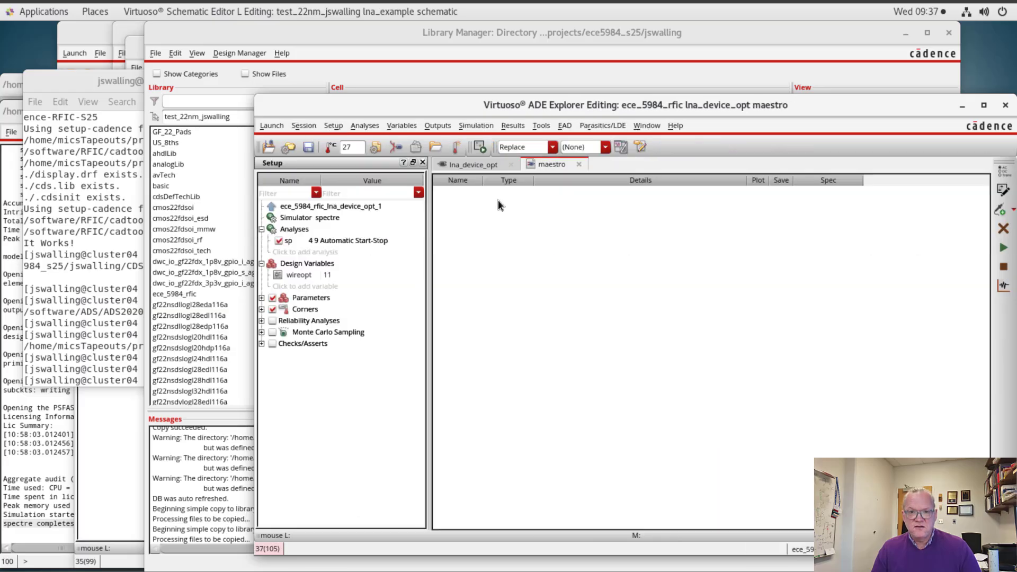
{"action": "left_click", "coordinate": [1007, 255]}
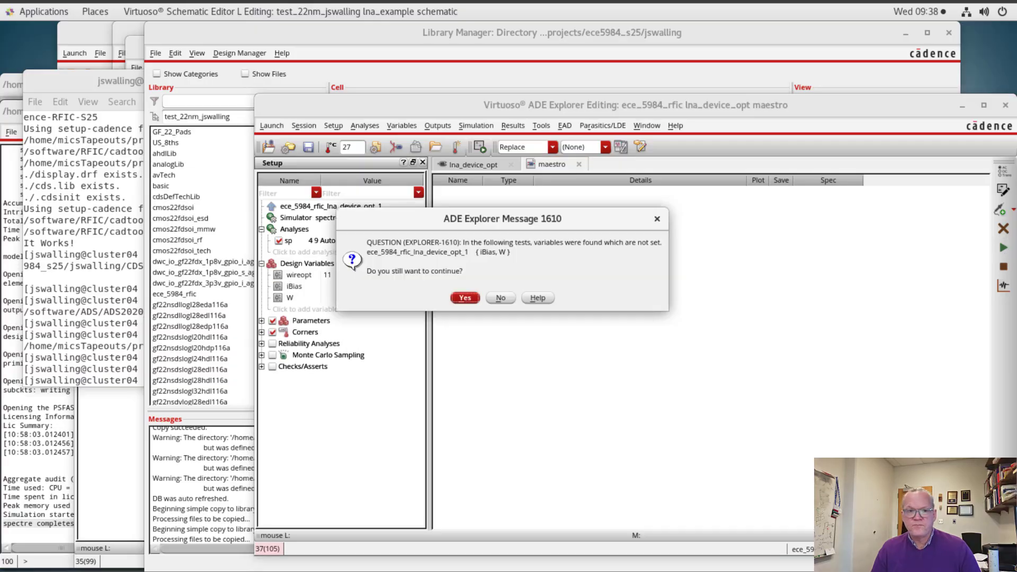
{"action": "left_click", "coordinate": [465, 299]}
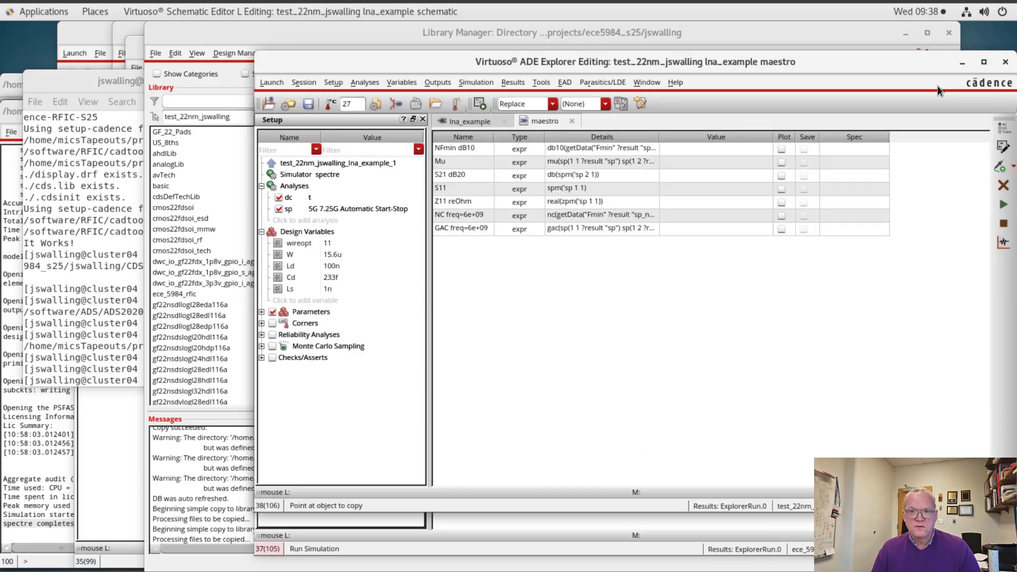
{"action": "left_click", "coordinate": [960, 64]}
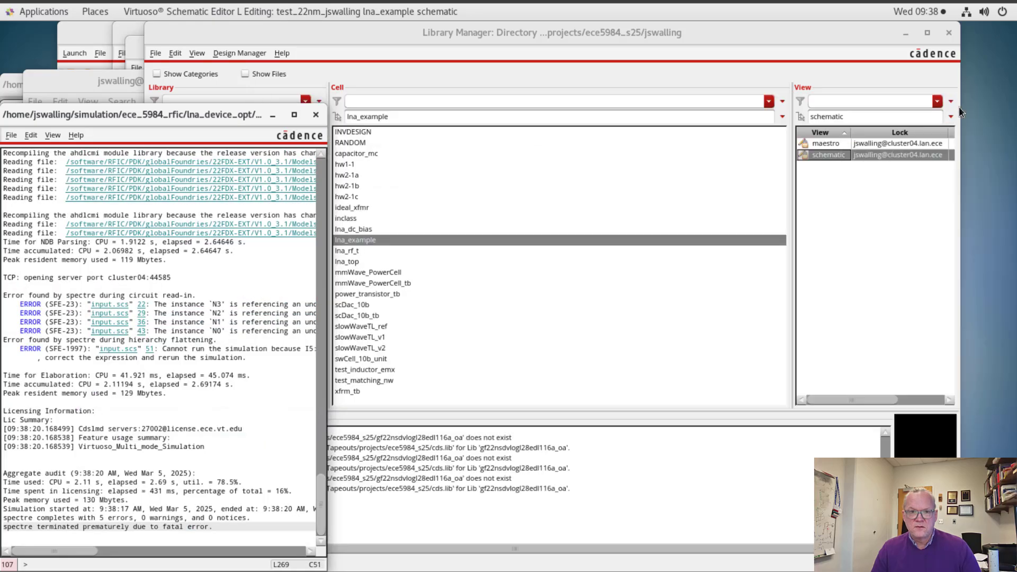
Step: In Design Variables, set iBias to 1m and W to 1u, leaving wireopt at 11
{"action": "left_click", "coordinate": [962, 105]}
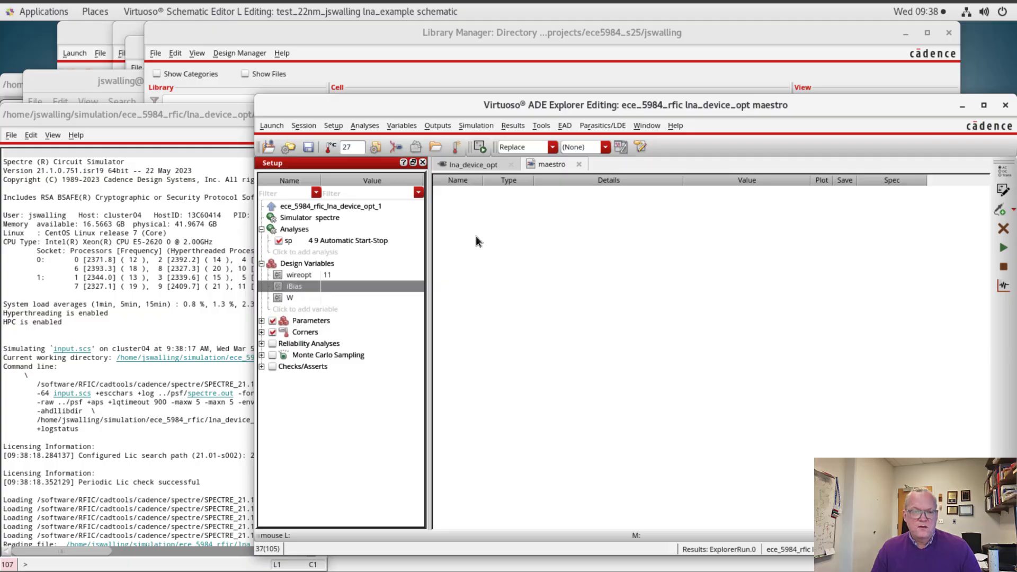
{"action": "double_click", "coordinate": [334, 287]}
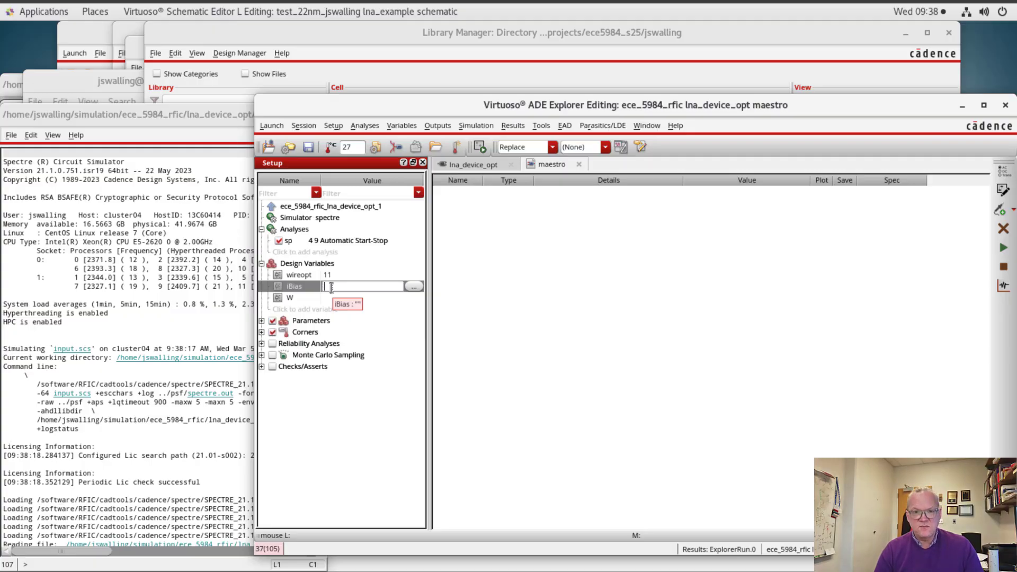
{"action": "type", "text": "1m"}
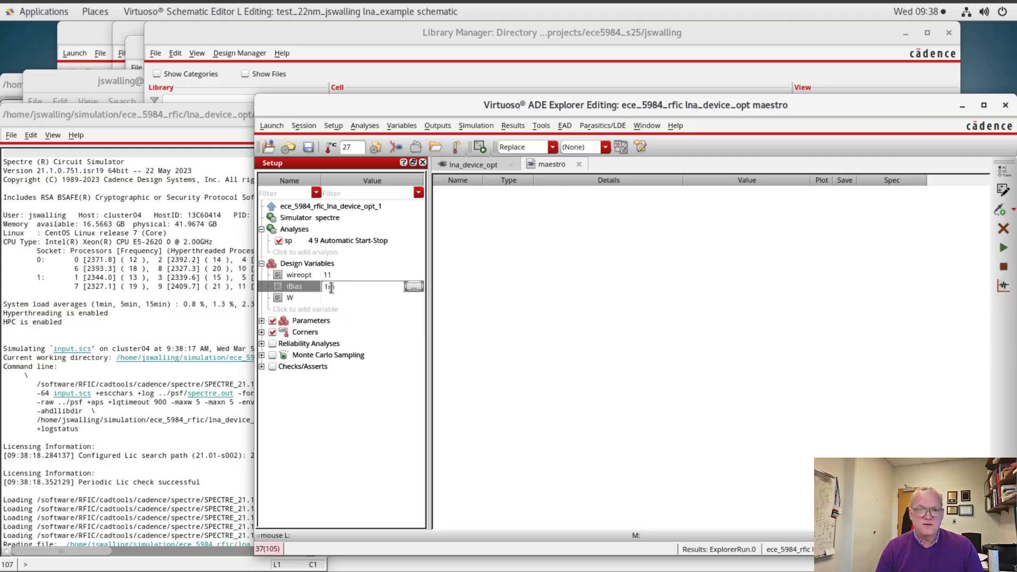
{"action": "left_click", "coordinate": [338, 298]}
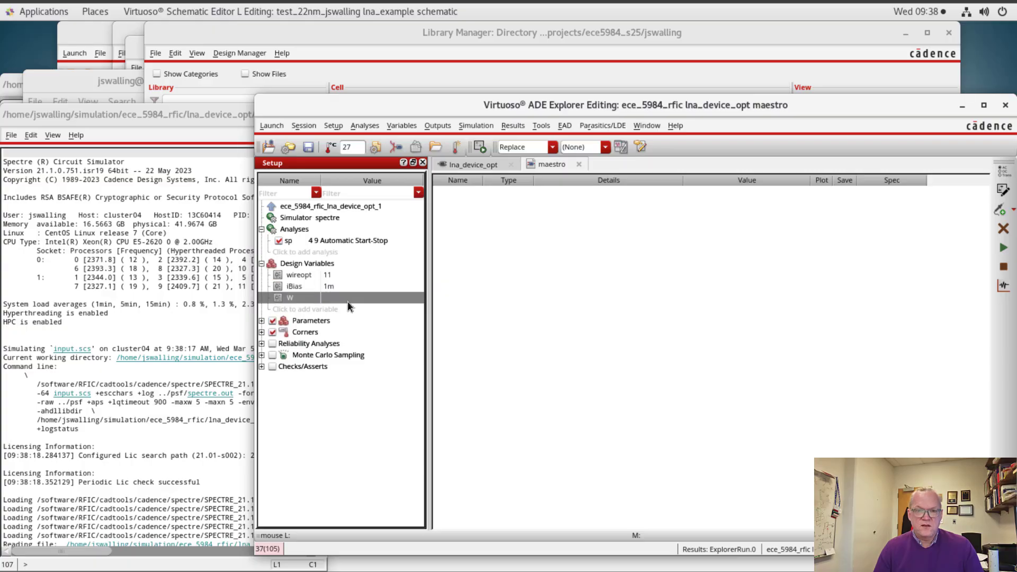
{"action": "type", "text": "1u"}
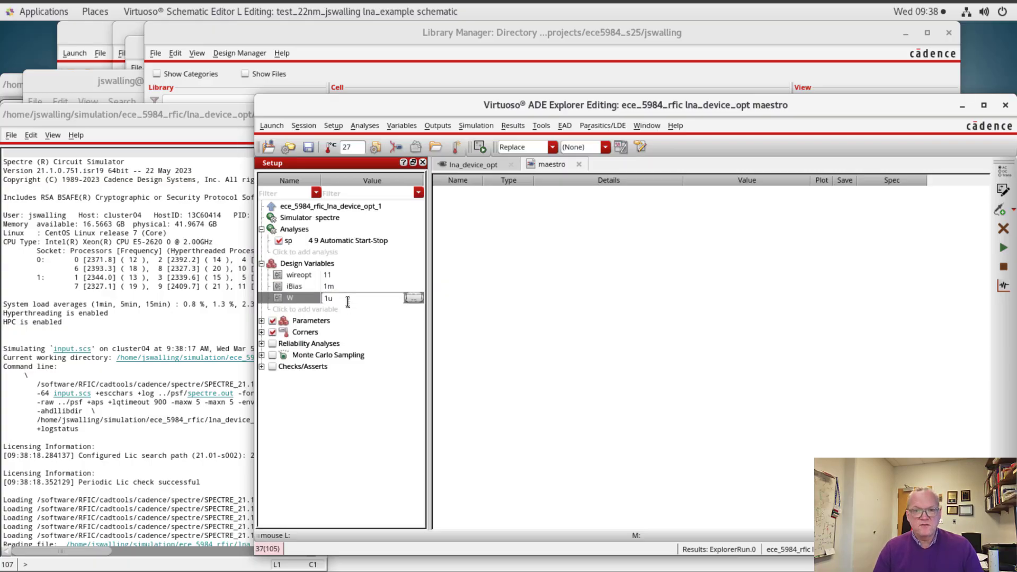
{"action": "left_click", "coordinate": [451, 297]}
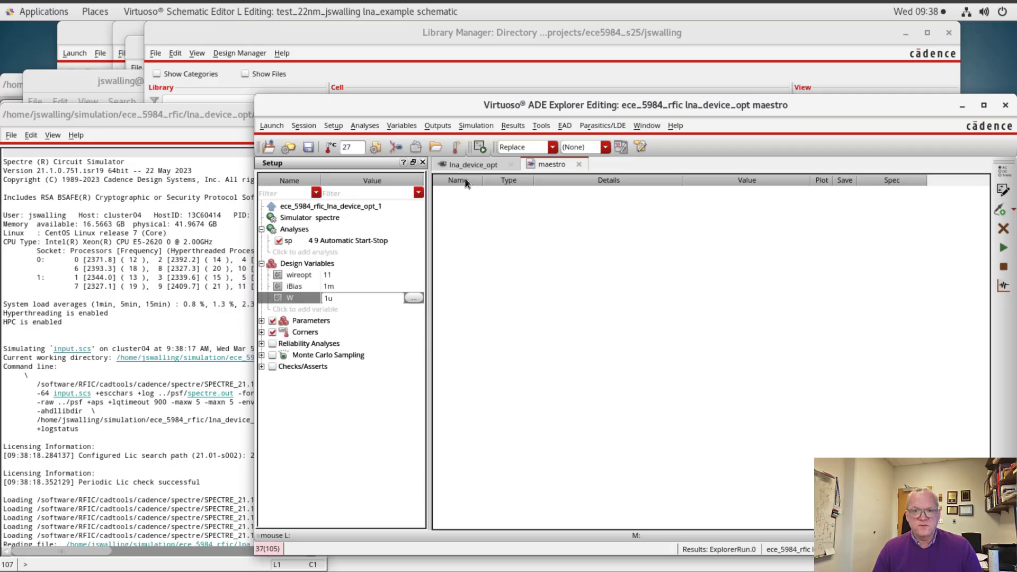
{"action": "left_click", "coordinate": [471, 165]}
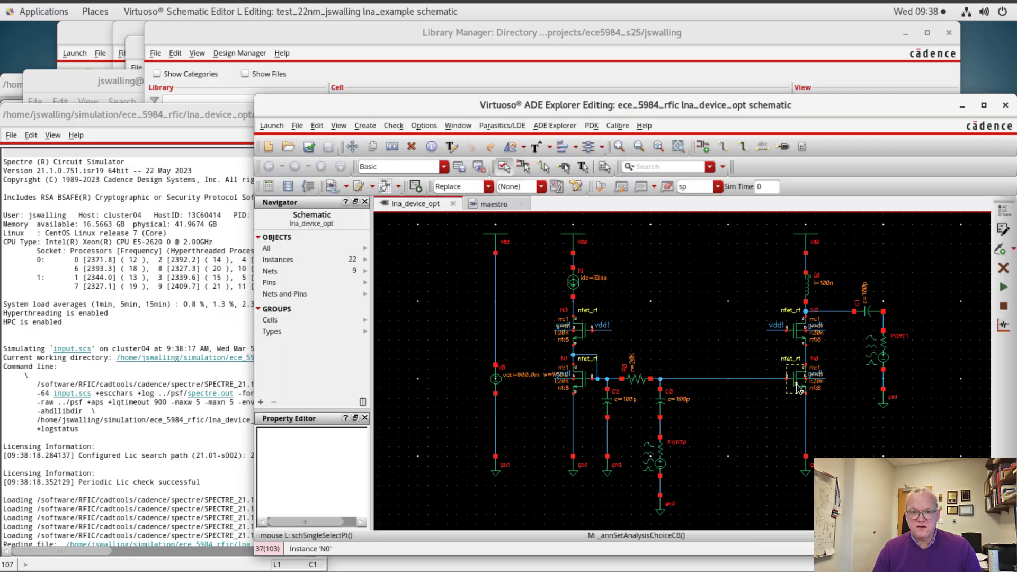
{"action": "left_click", "coordinate": [800, 389]}
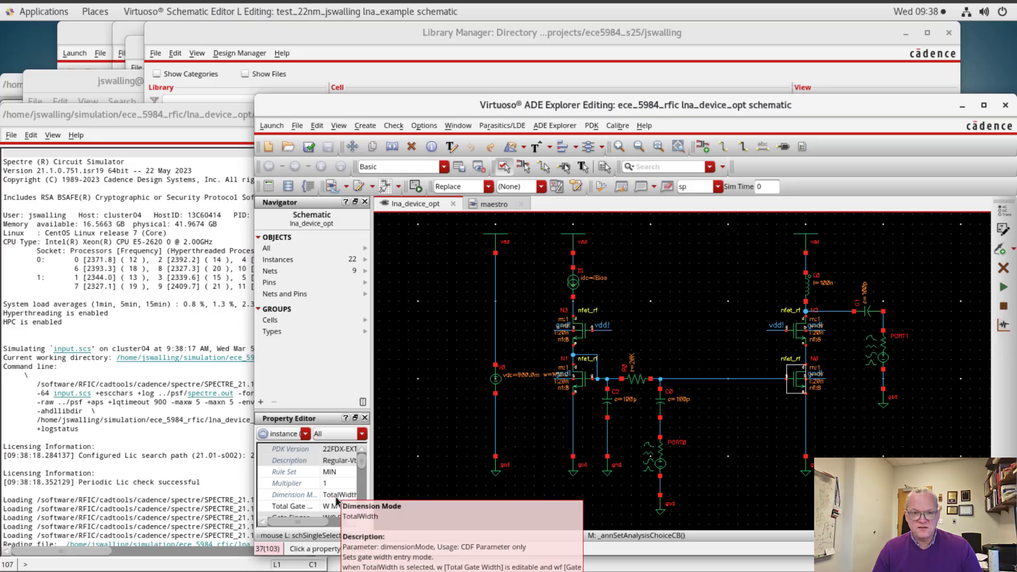
{"action": "scroll", "coordinate": [336, 499], "scroll_direction": "down", "scroll_amount": 1}
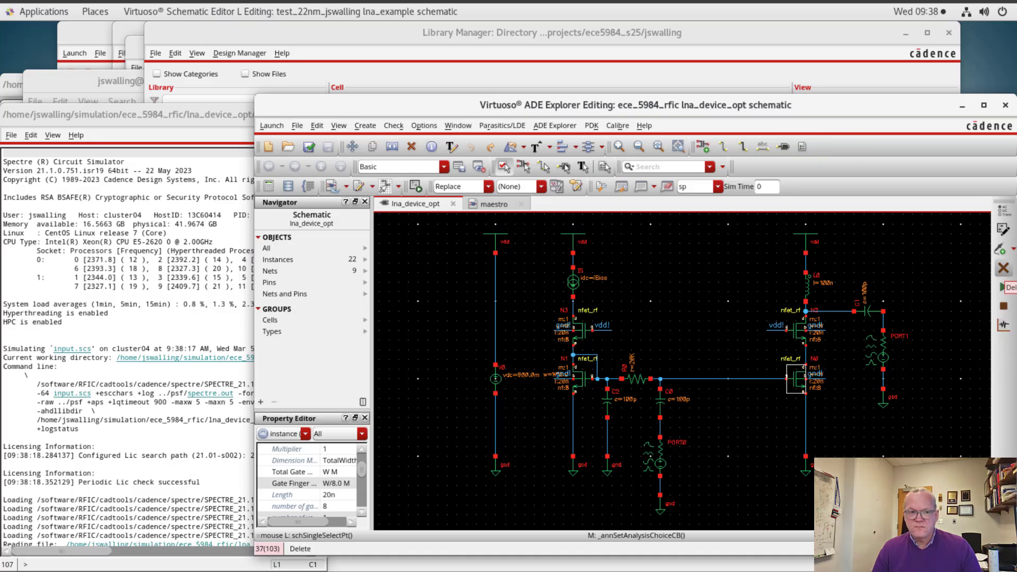
{"action": "left_click", "coordinate": [494, 204]}
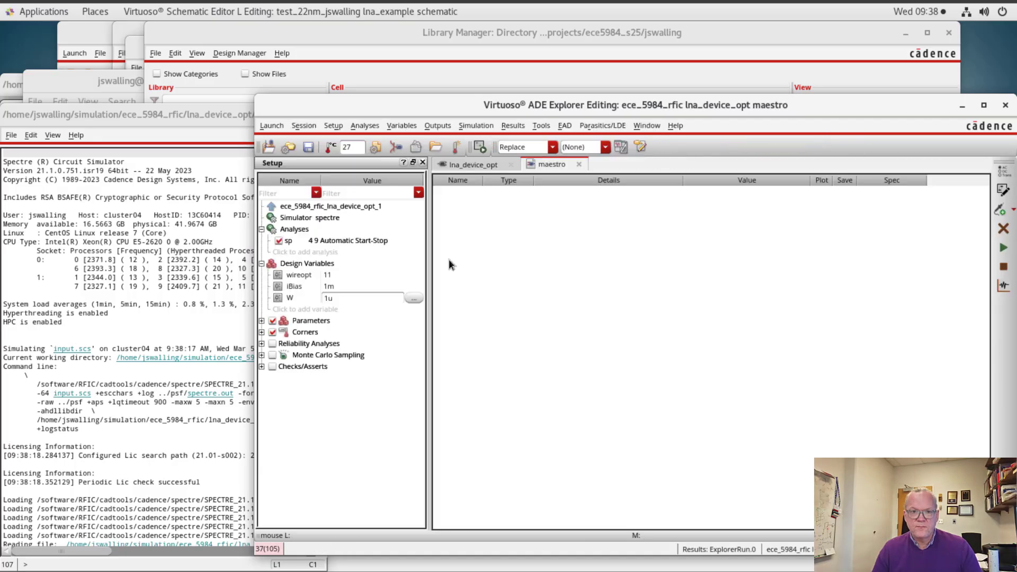
{"action": "left_click", "coordinate": [343, 295]}
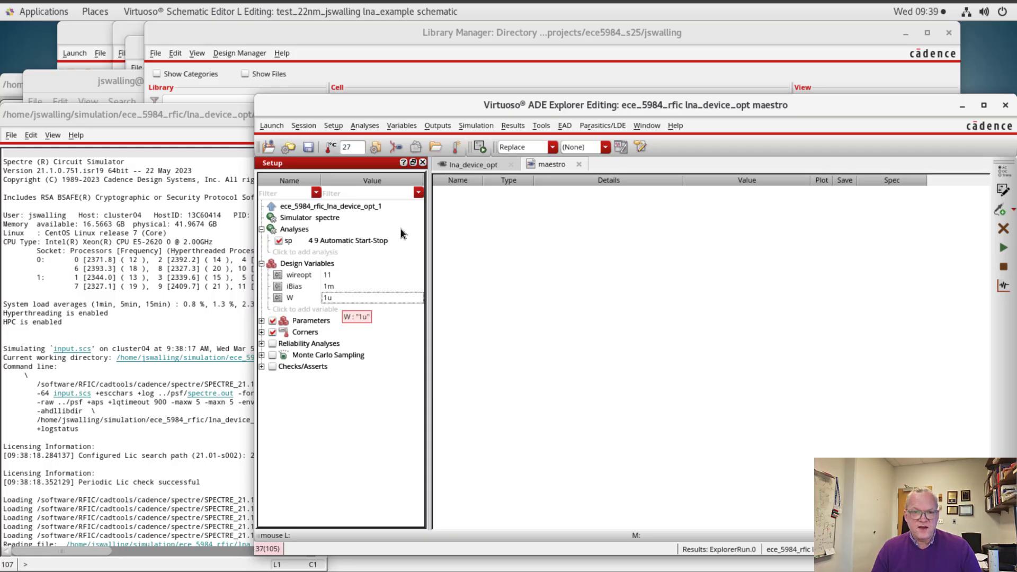
Step: Select transistor N0 plus a second transistor and edit their properties for all selected
{"action": "left_click", "coordinate": [469, 165]}
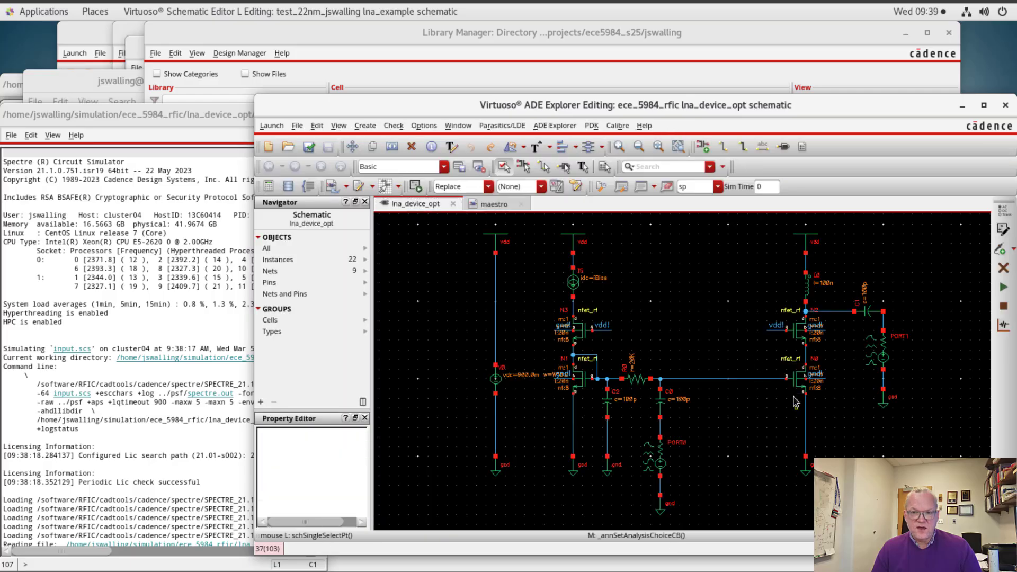
{"action": "left_click", "coordinate": [796, 379]}
{"action": "left_click", "coordinate": [796, 331], "text": "shift"}
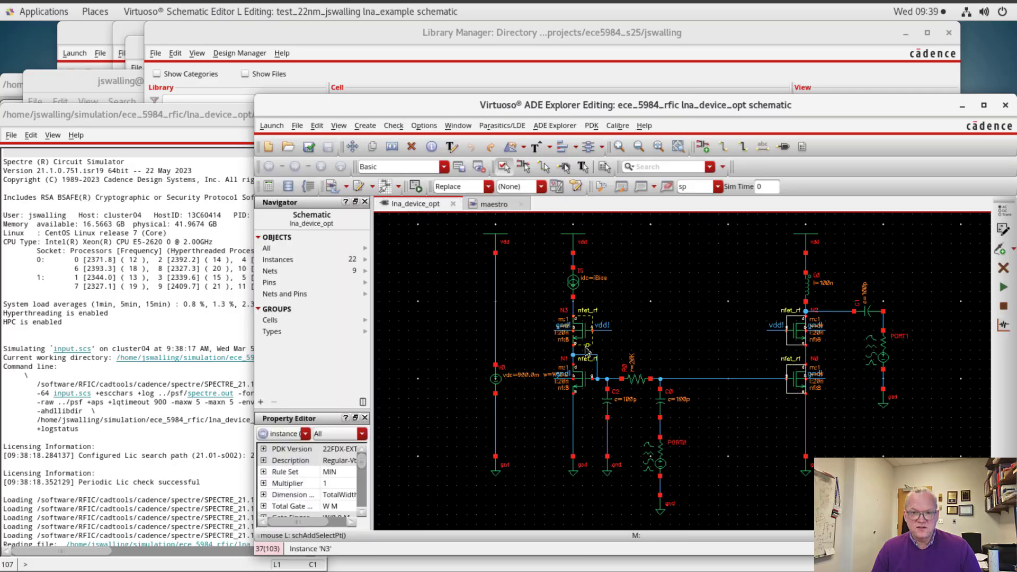
{"action": "key", "text": "q"}
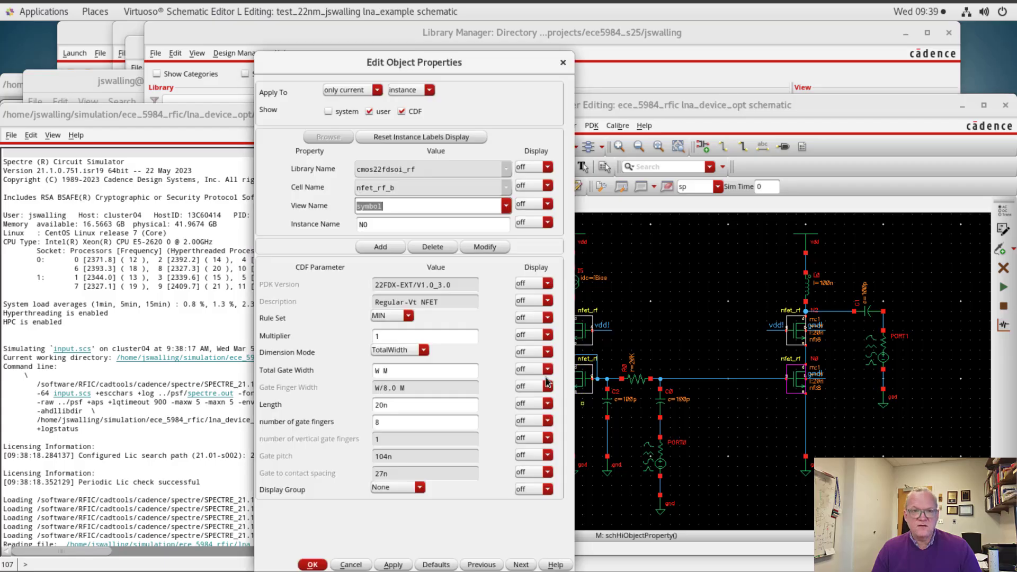
{"action": "left_click", "coordinate": [376, 90]}
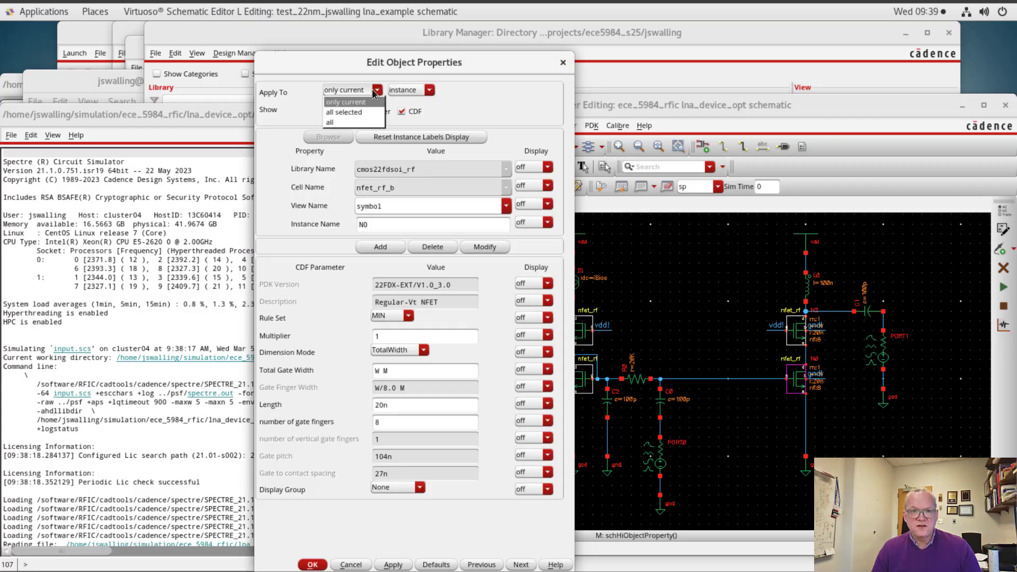
{"action": "left_click", "coordinate": [350, 108]}
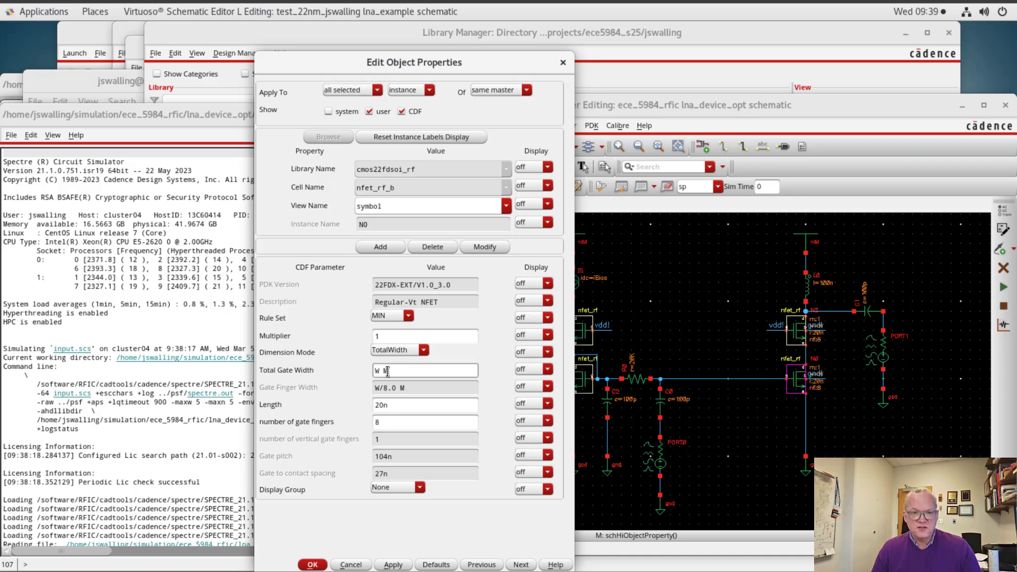
Step: Set Dimension Mode to FingerWidth with gate finger width W, giving total width W*8.0
{"action": "left_click", "coordinate": [400, 349]}
{"action": "left_click", "coordinate": [404, 362]}
{"action": "left_click", "coordinate": [408, 352]}
{"action": "left_click", "coordinate": [405, 372]}
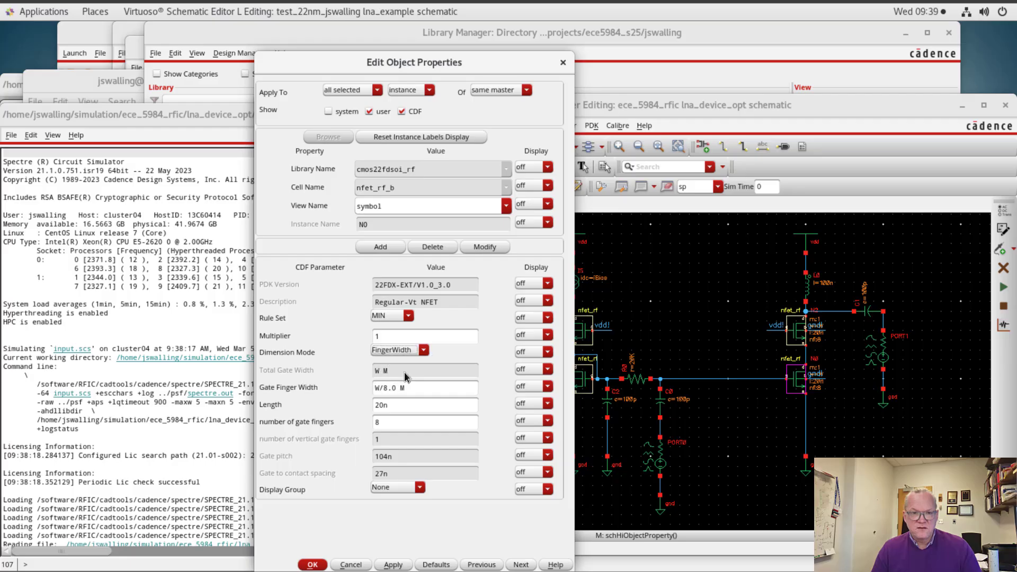
{"action": "left_click_drag", "start_coordinate": [401, 388], "coordinate": [309, 375]}
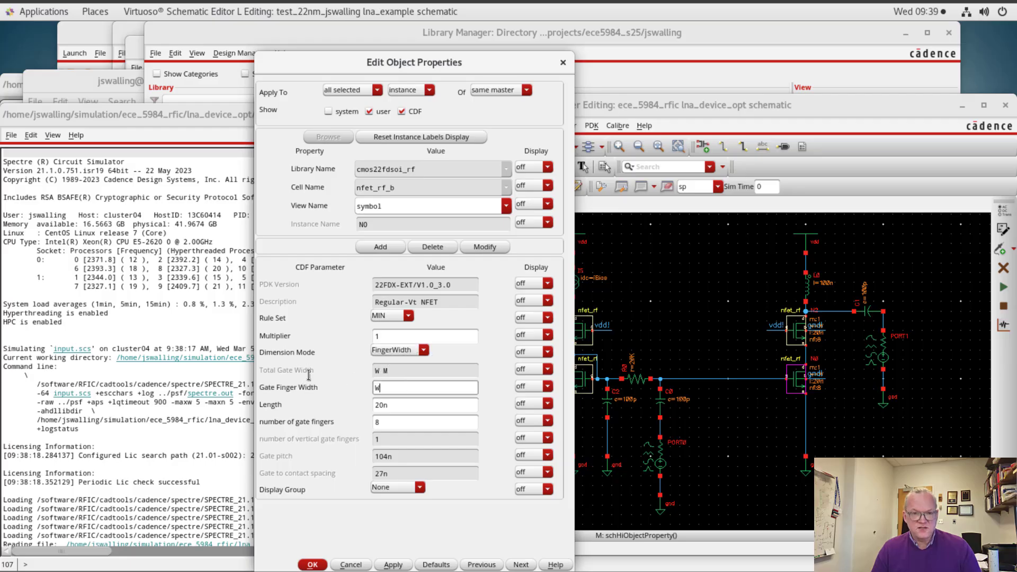
{"action": "type", "text": "W"}
{"action": "key", "text": "Tab"}
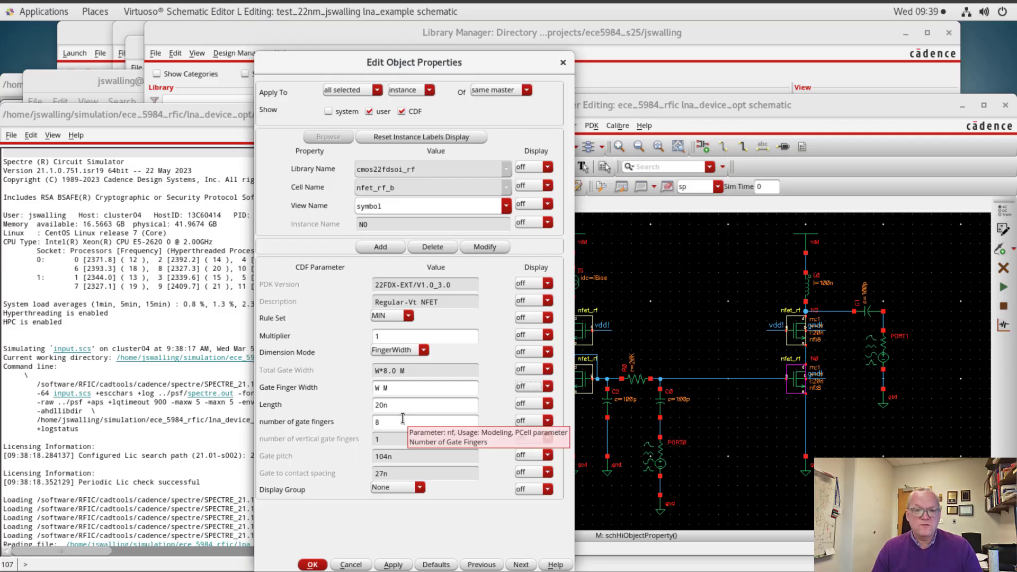
{"action": "left_click", "coordinate": [313, 565]}
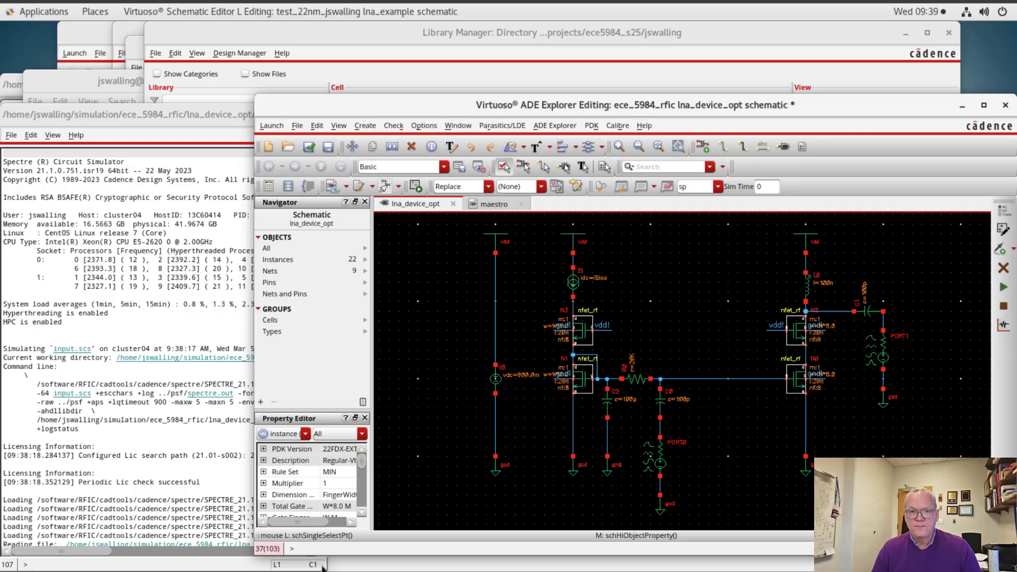
Step: Check and save the lna_device_opt schematic and rerun the simulation from maestro
{"action": "left_click", "coordinate": [635, 279]}
{"action": "left_click", "coordinate": [308, 147]}
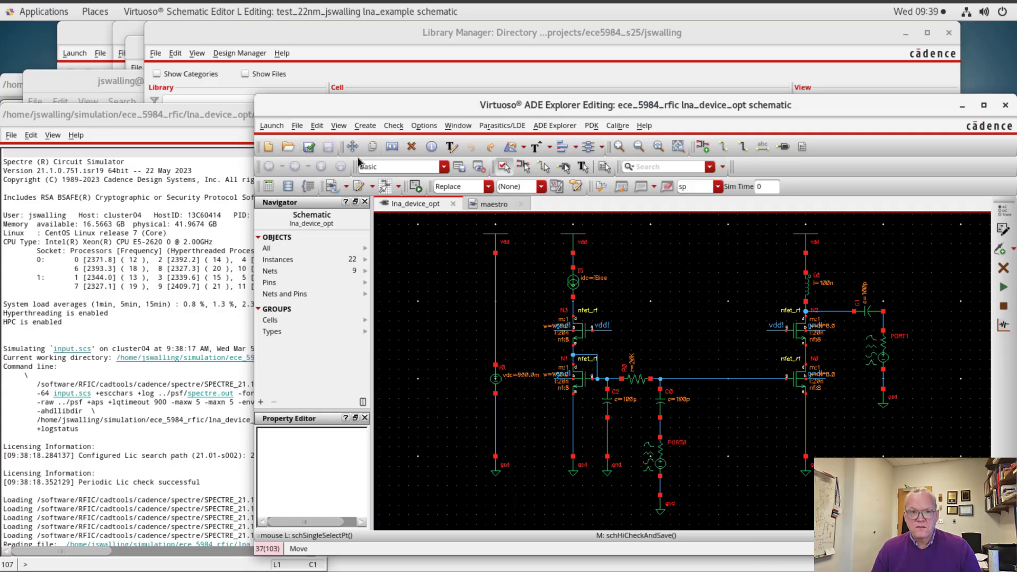
{"action": "left_click", "coordinate": [478, 206]}
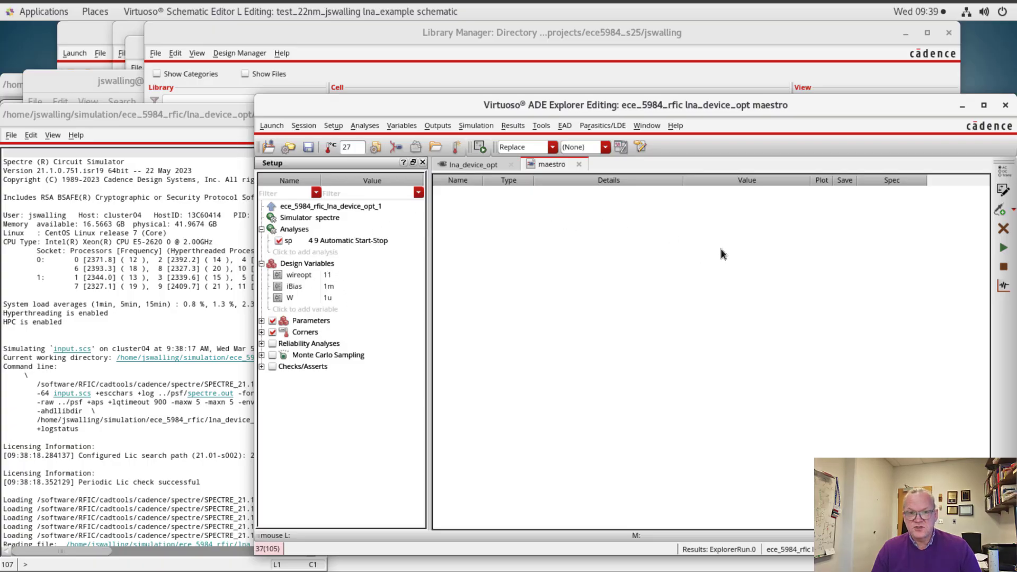
{"action": "left_click", "coordinate": [1003, 248]}
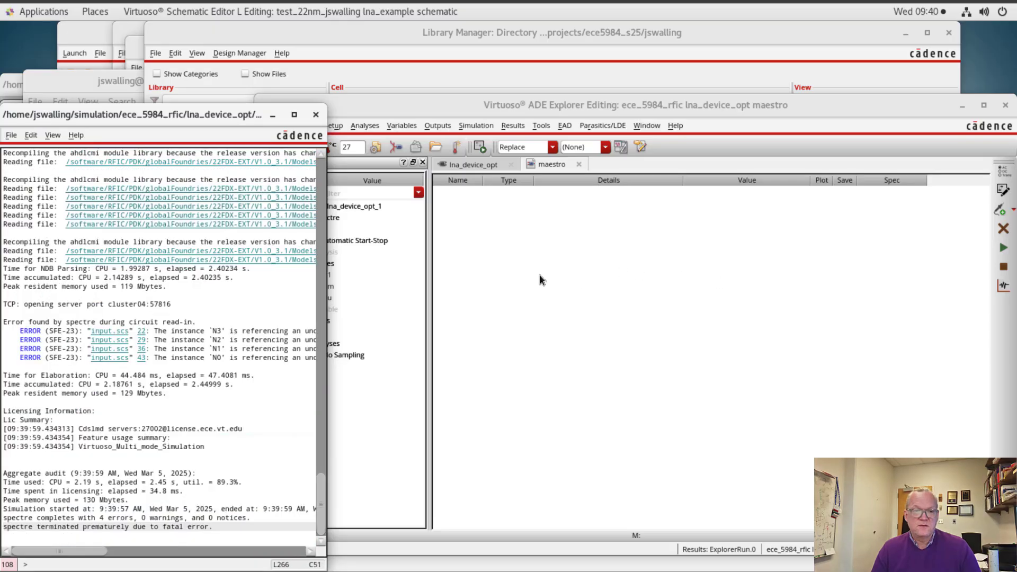
Step: Switch the analysis form to dc with Save DC Operating Point ticked and add it
{"action": "left_click", "coordinate": [504, 303]}
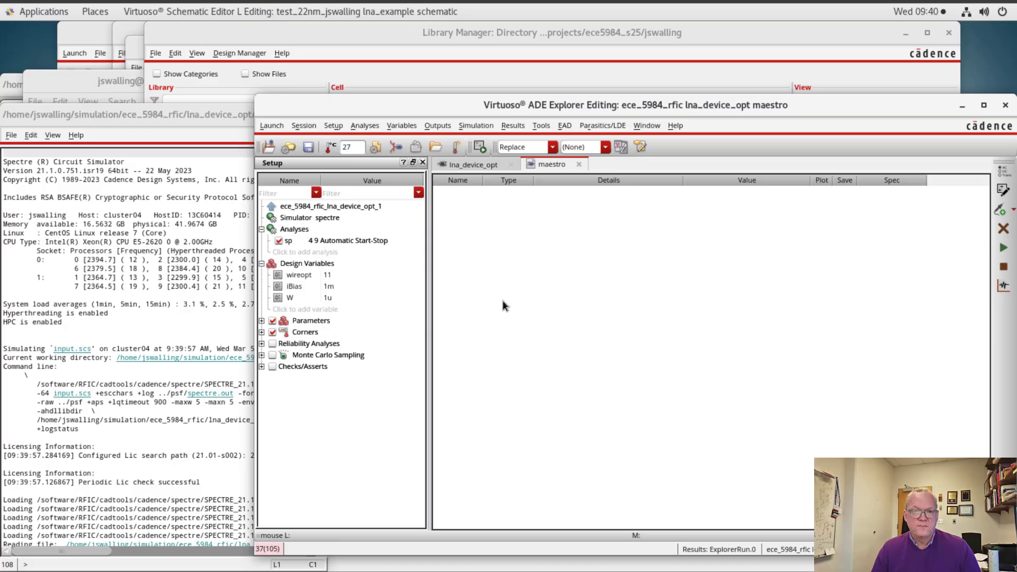
{"action": "double_click", "coordinate": [315, 241]}
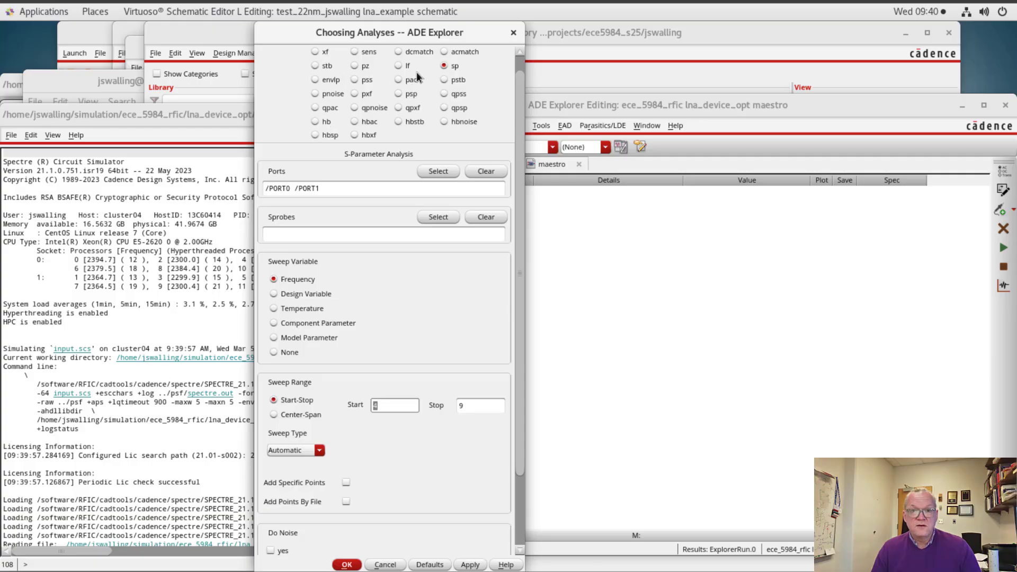
{"action": "scroll", "coordinate": [413, 66], "scroll_direction": "up", "scroll_amount": 1}
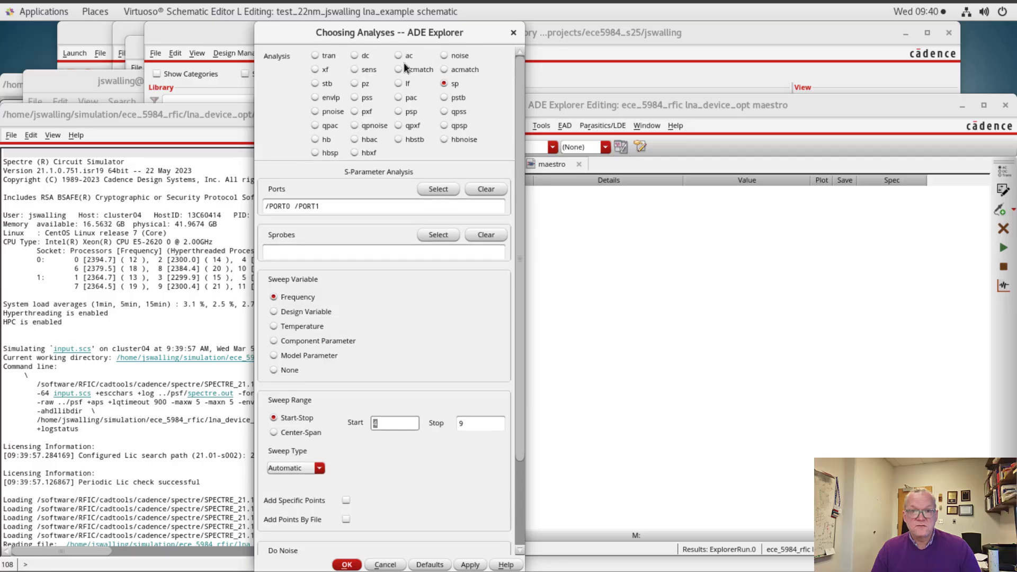
{"action": "left_click", "coordinate": [365, 56]}
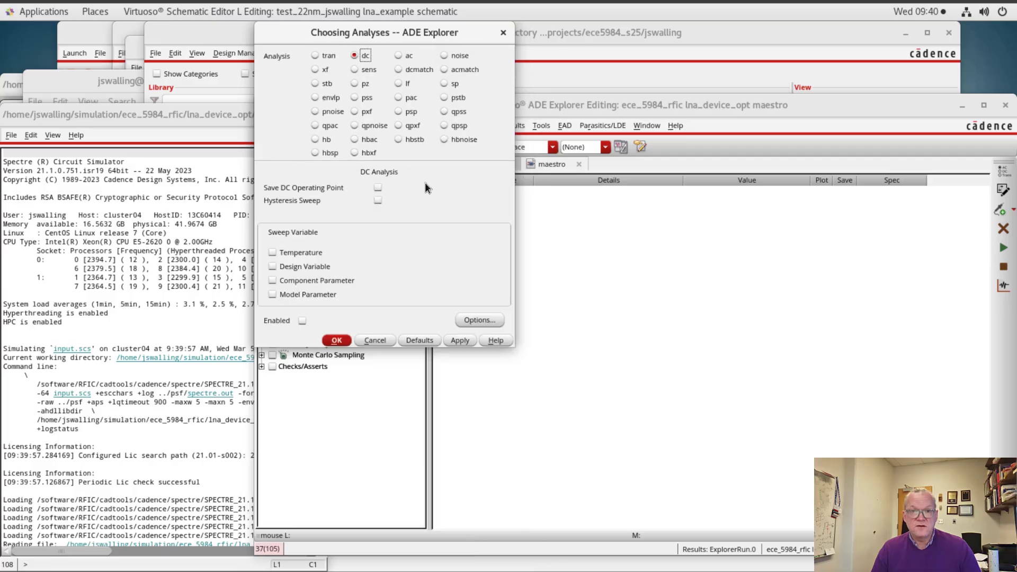
{"action": "left_click", "coordinate": [378, 188]}
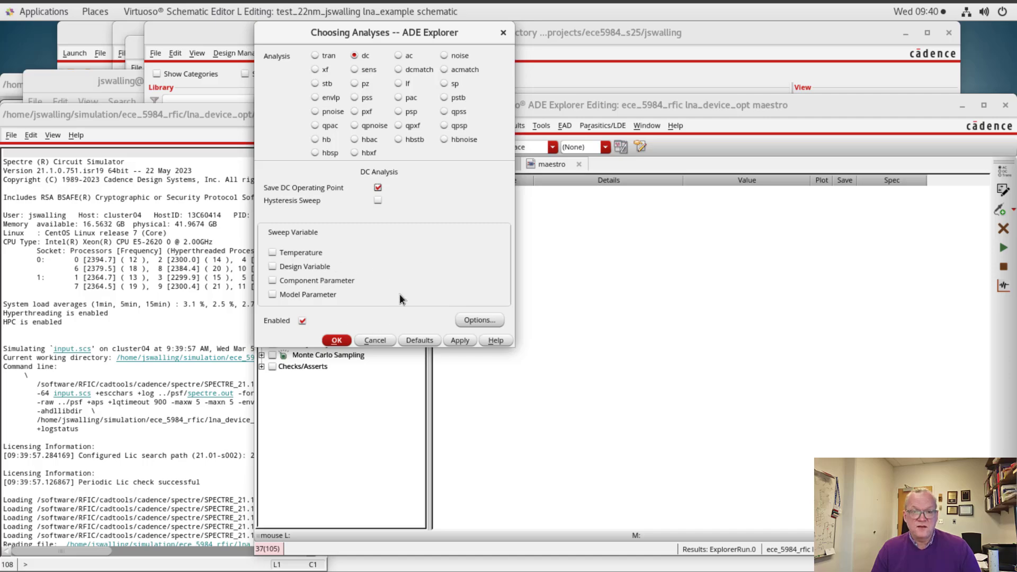
{"action": "left_click", "coordinate": [336, 340]}
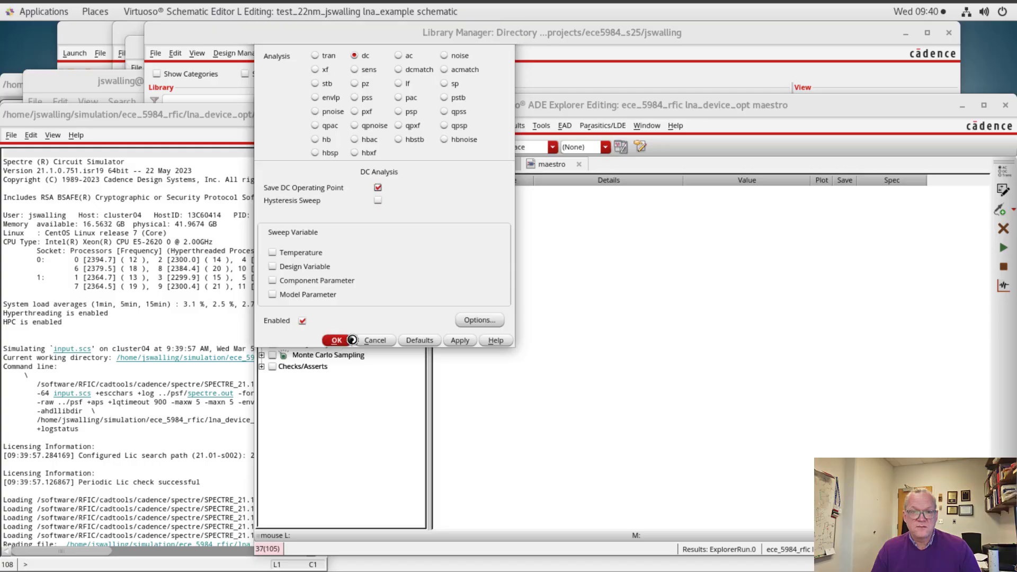
{"action": "left_click", "coordinate": [215, 312]}
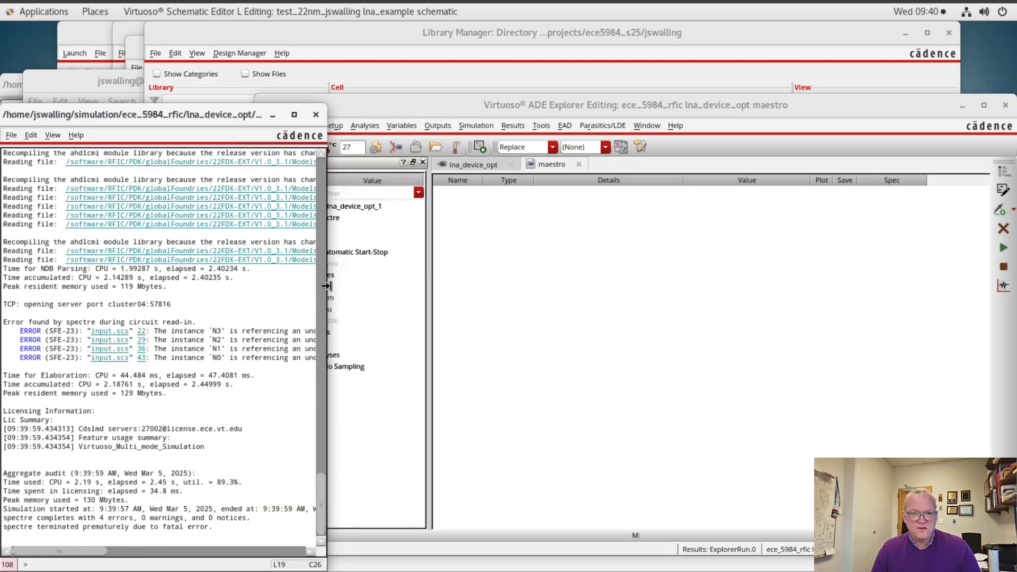
Step: Widen the Spectre log to read the undefined nfet_rf model errors for N0–N3
{"action": "left_click_drag", "start_coordinate": [326, 286], "coordinate": [562, 269]}
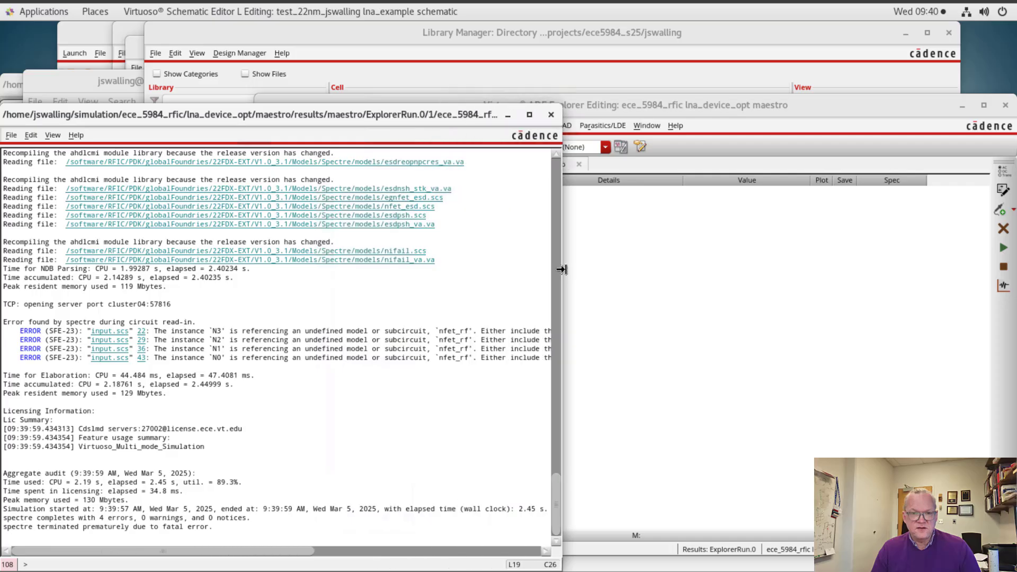
Step: In Model Libraries, use design_wrapper_rf.lib.scs instead of design_wrapper.lib.scs
{"action": "left_click", "coordinate": [624, 264]}
{"action": "left_click", "coordinate": [334, 126]}
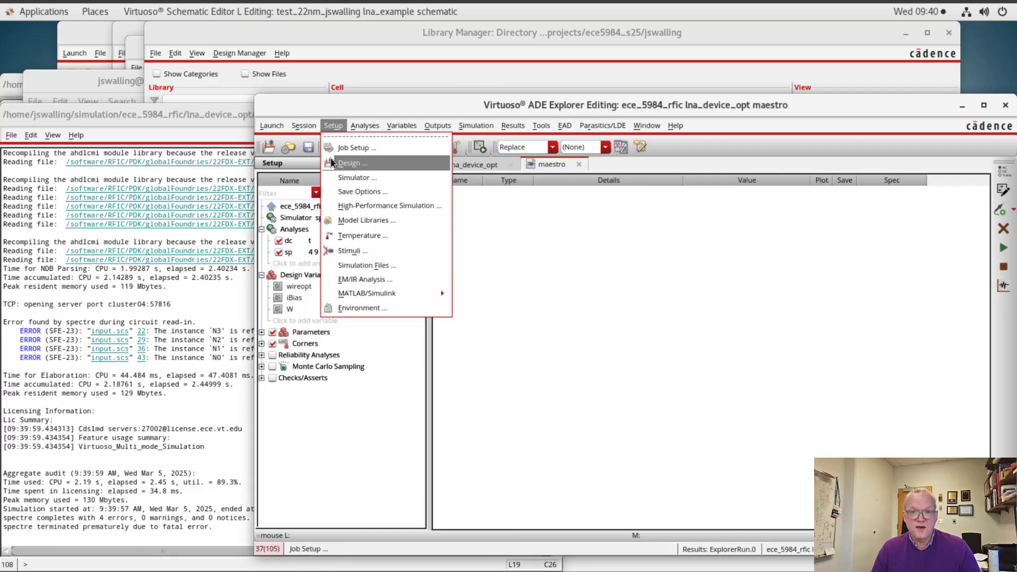
{"action": "left_click", "coordinate": [353, 219]}
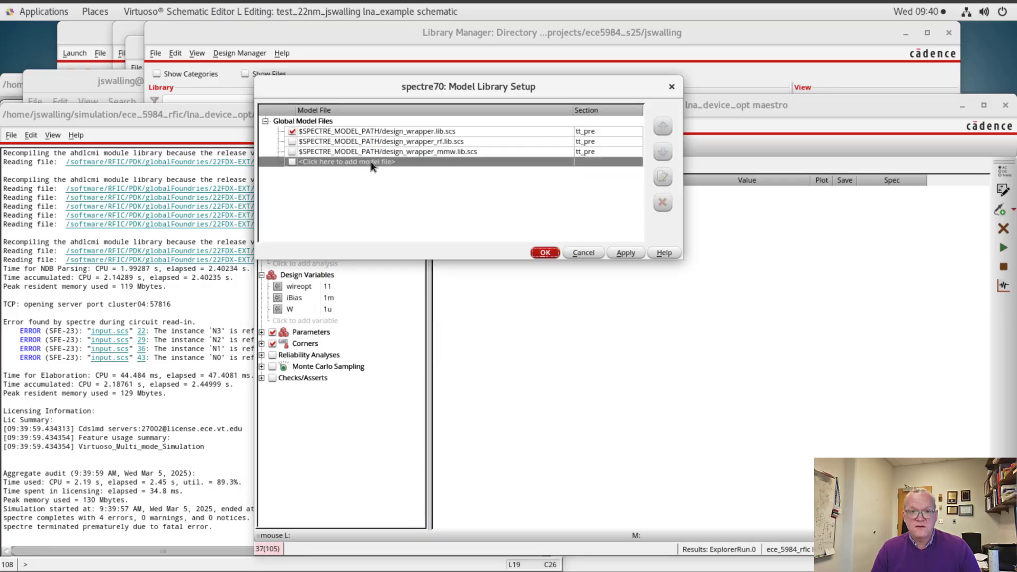
{"action": "left_click", "coordinate": [292, 142]}
{"action": "left_click", "coordinate": [545, 253]}
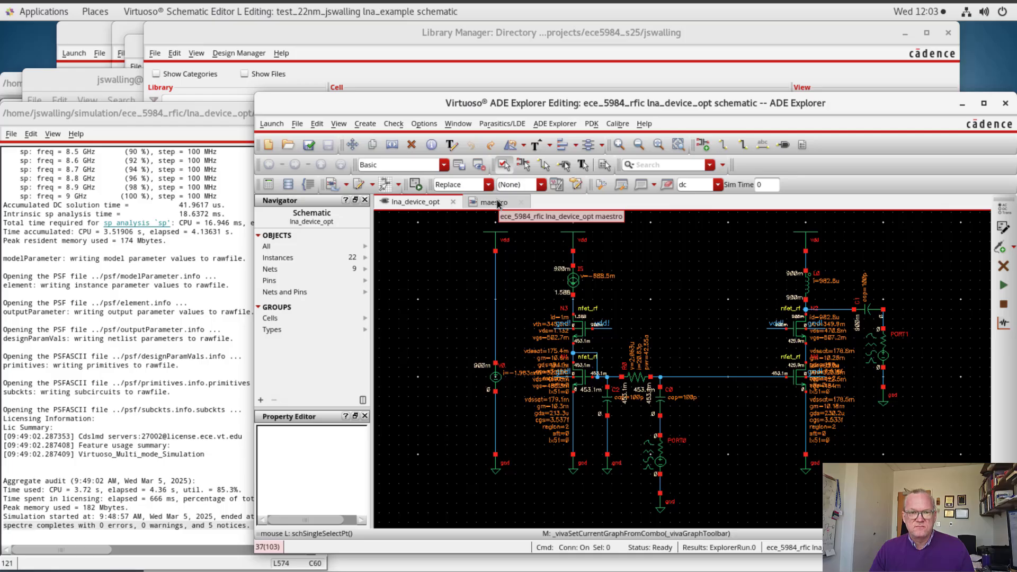
Step: Review the sp analysis settings: 4G–9G sweep in 100M linear steps with noise enabled
{"action": "left_click", "coordinate": [497, 203]}
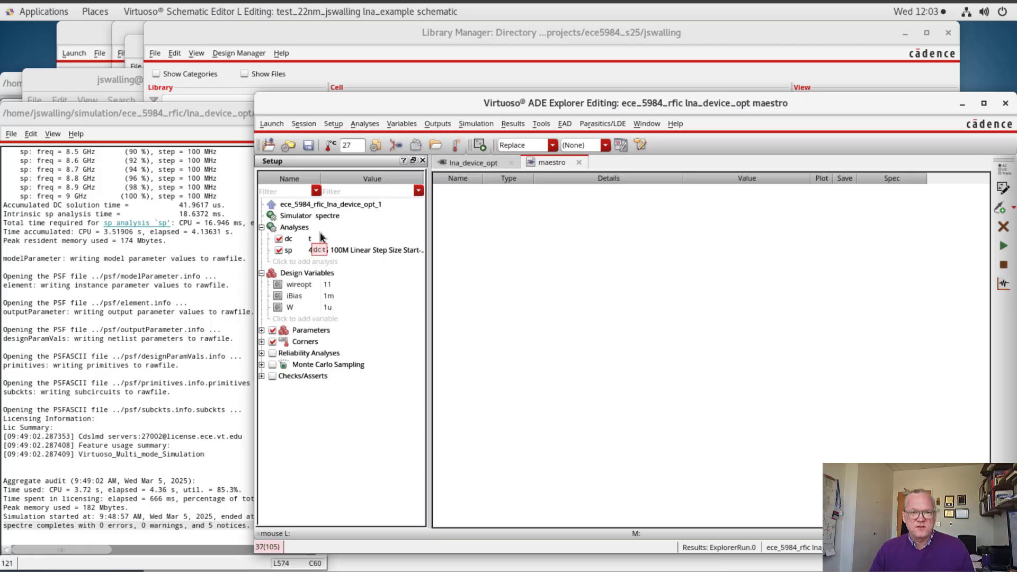
{"action": "double_click", "coordinate": [354, 251]}
{"action": "scroll", "coordinate": [347, 192], "scroll_direction": "up", "scroll_amount": 4}
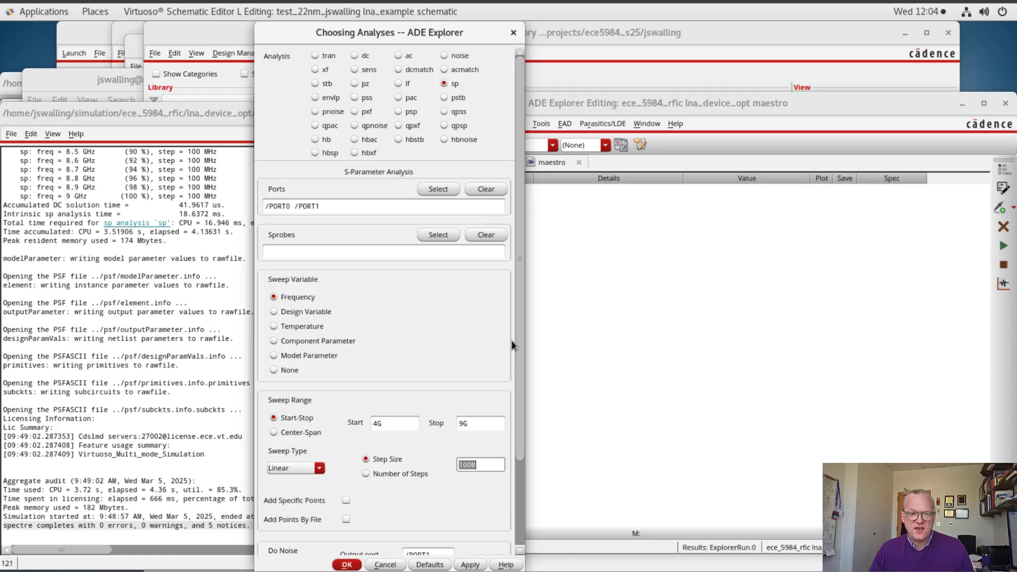
{"action": "scroll", "coordinate": [510, 340], "scroll_direction": "down", "scroll_amount": 4}
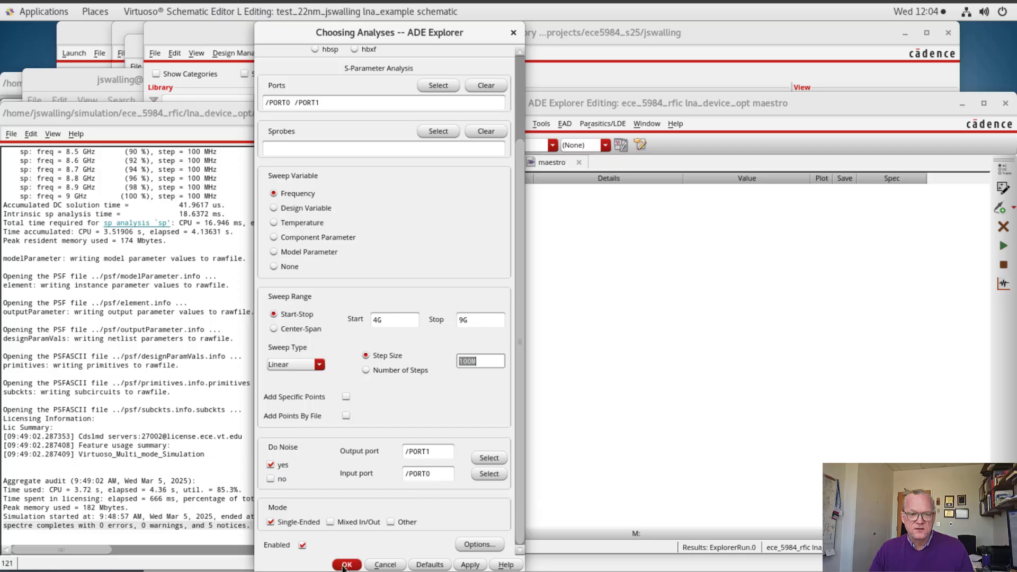
{"action": "key", "text": "Return"}
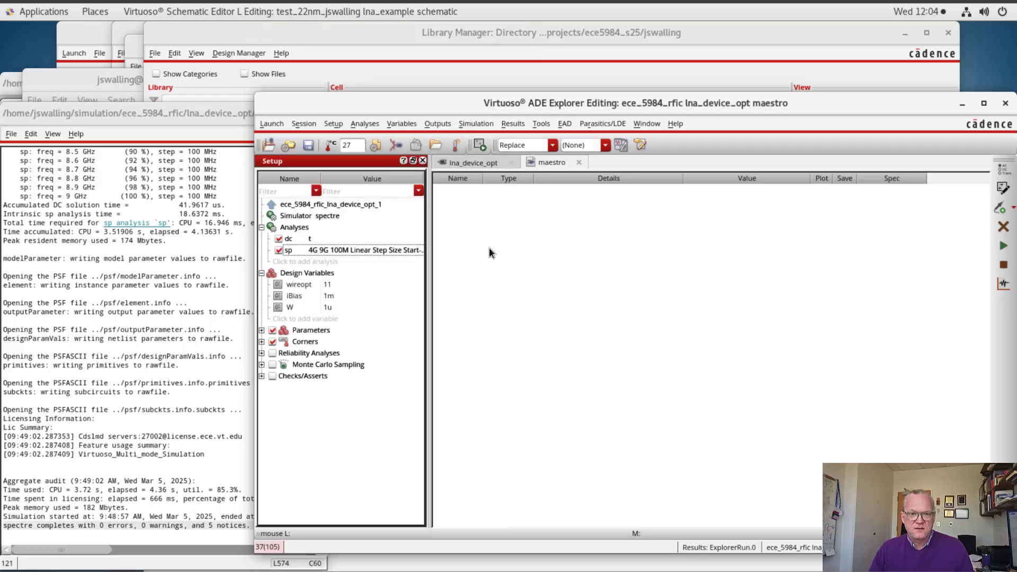
{"action": "double_click", "coordinate": [311, 244]}
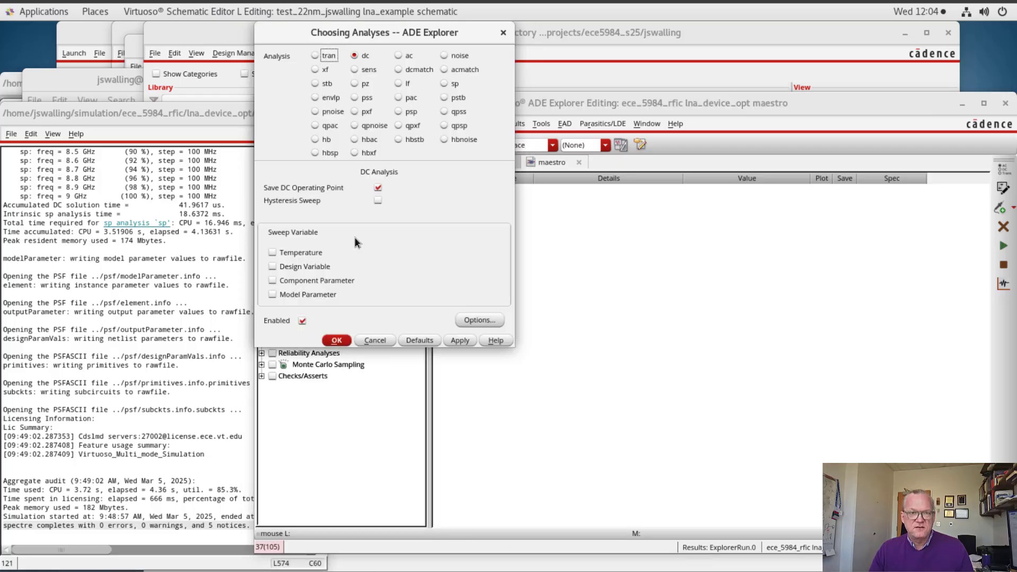
Step: Confirm the dc analysis settings for the rerun that finishes with 0 errors and 5 notices
{"action": "left_click", "coordinate": [339, 340]}
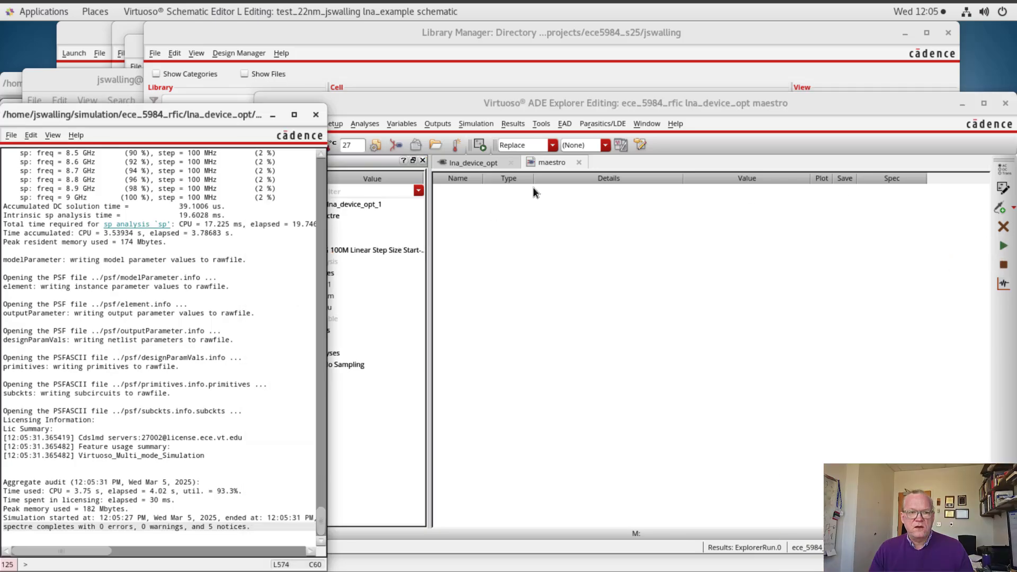
Step: Annotate the schematic with the simulated DC node voltages
{"action": "left_click", "coordinate": [514, 123]}
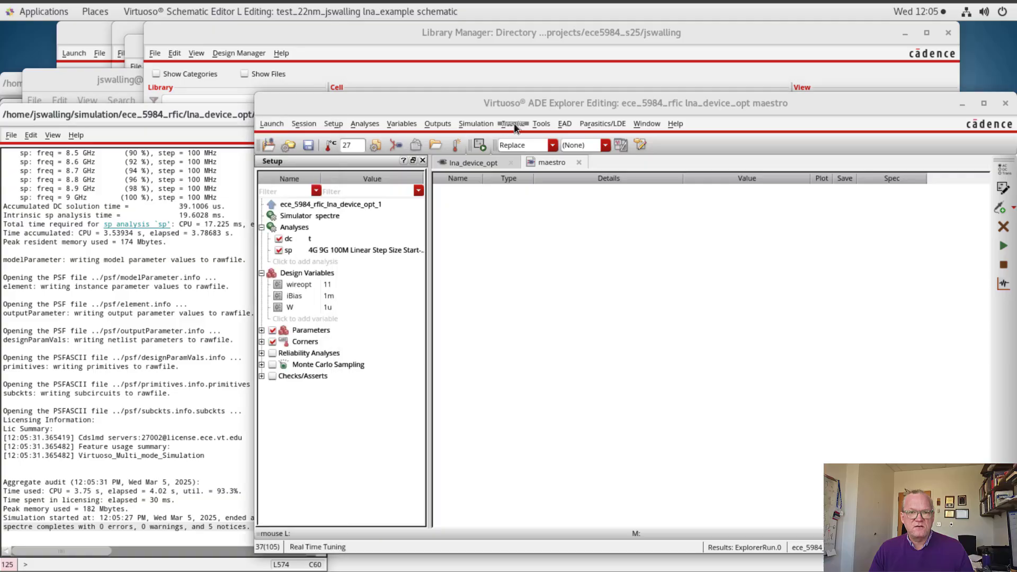
{"action": "left_click", "coordinate": [514, 123]}
{"action": "mouse_move", "coordinate": [574, 187]}
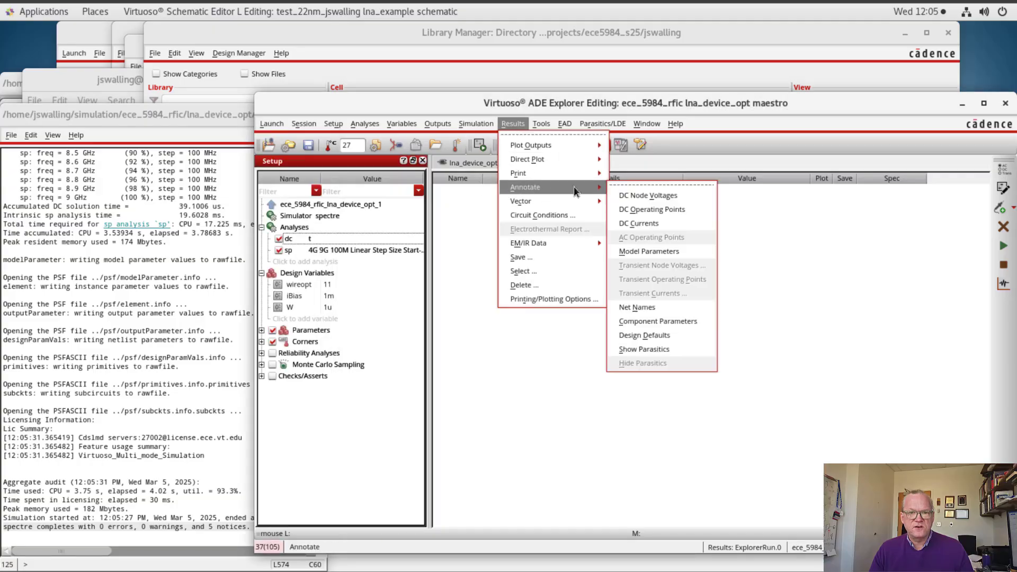
{"action": "left_click", "coordinate": [688, 195]}
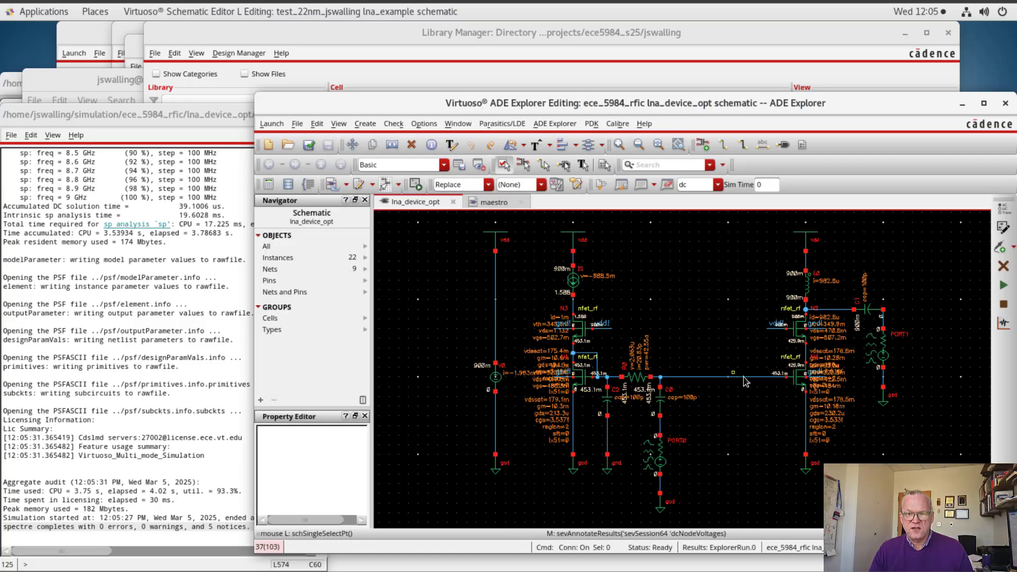
Step: Annotate the schematic with the transistors' DC operating points
{"action": "left_click", "coordinate": [496, 202]}
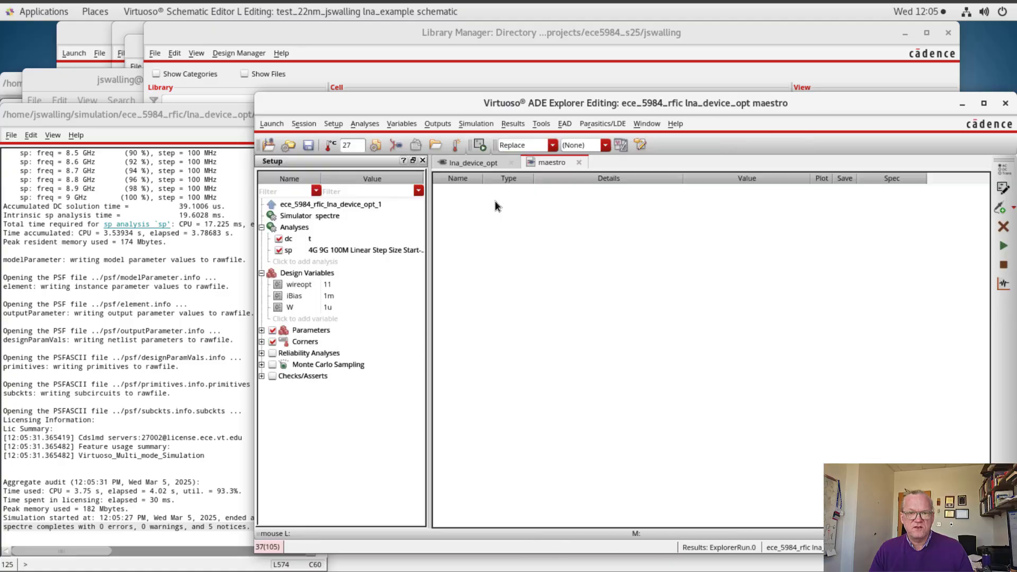
{"action": "left_click", "coordinate": [513, 123]}
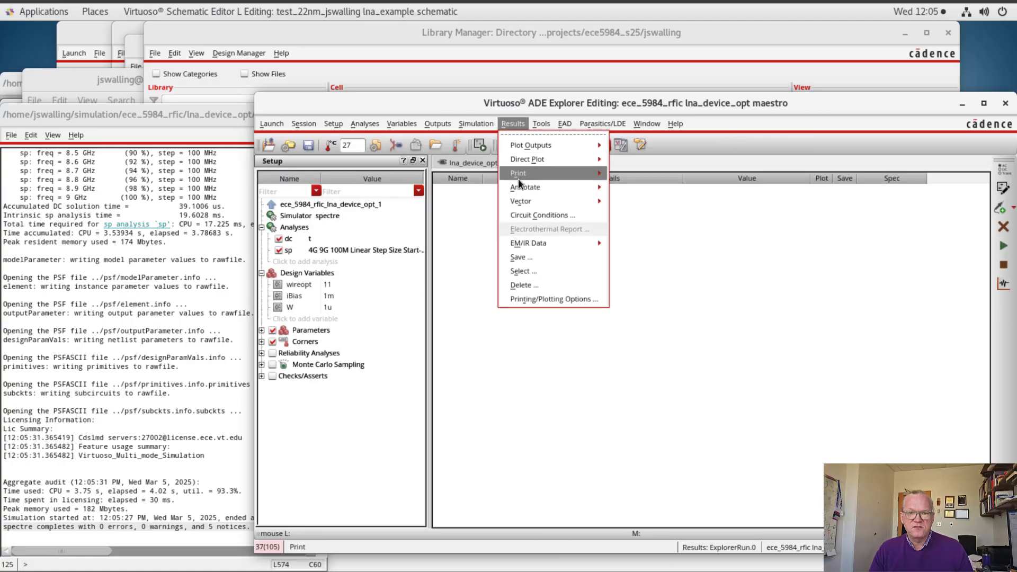
{"action": "mouse_move", "coordinate": [524, 187]}
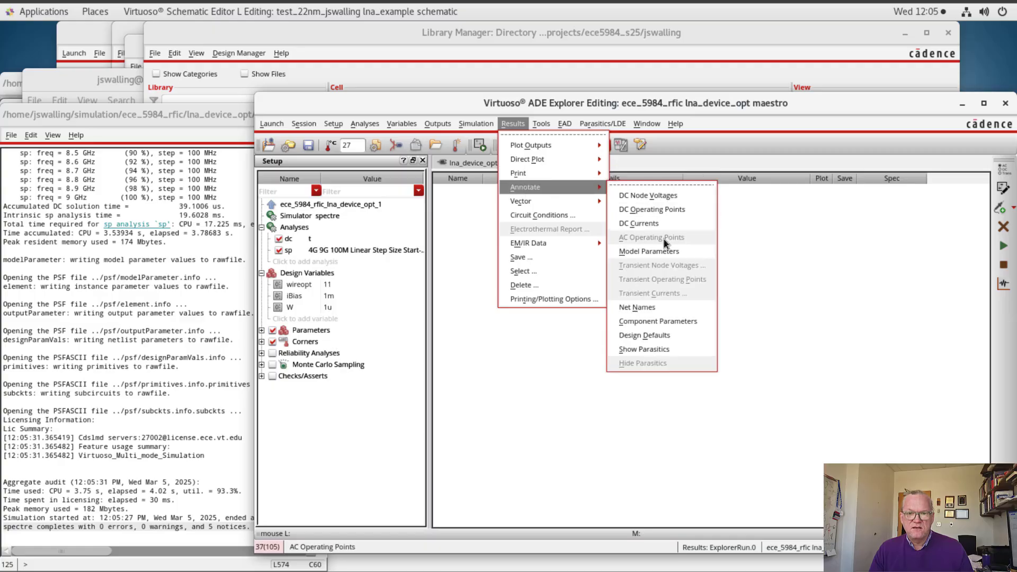
{"action": "left_click", "coordinate": [657, 208]}
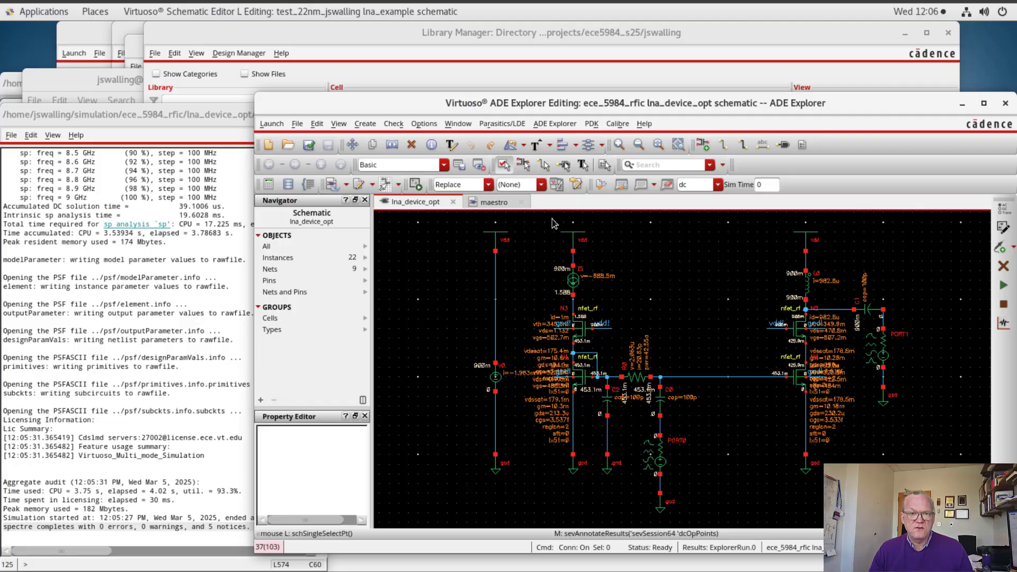
Step: Direct-plot Gmax (dB10) versus frequency with Add To Outputs ticked
{"action": "left_click", "coordinate": [494, 203]}
{"action": "left_click", "coordinate": [513, 124]}
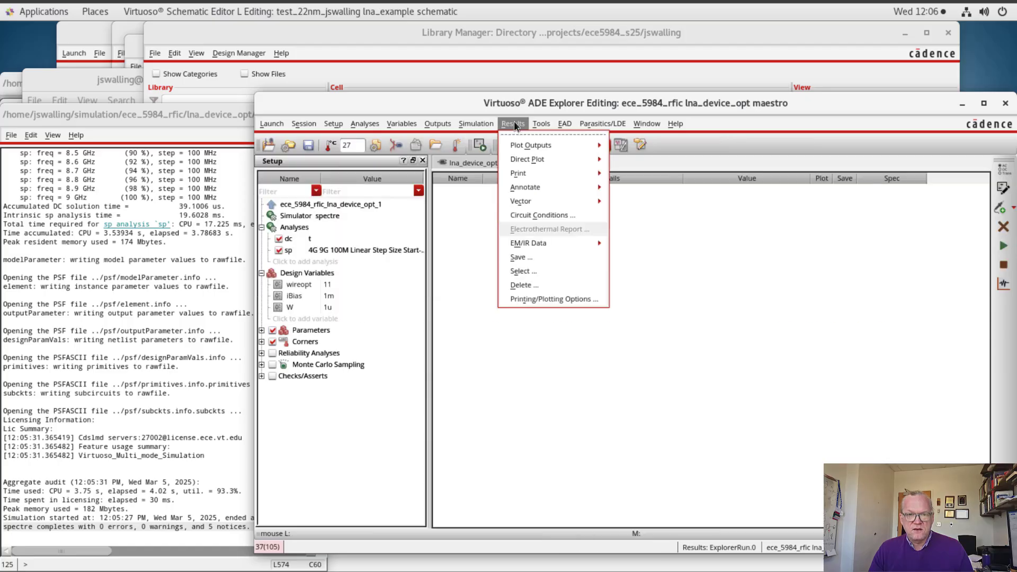
{"action": "mouse_move", "coordinate": [524, 159]}
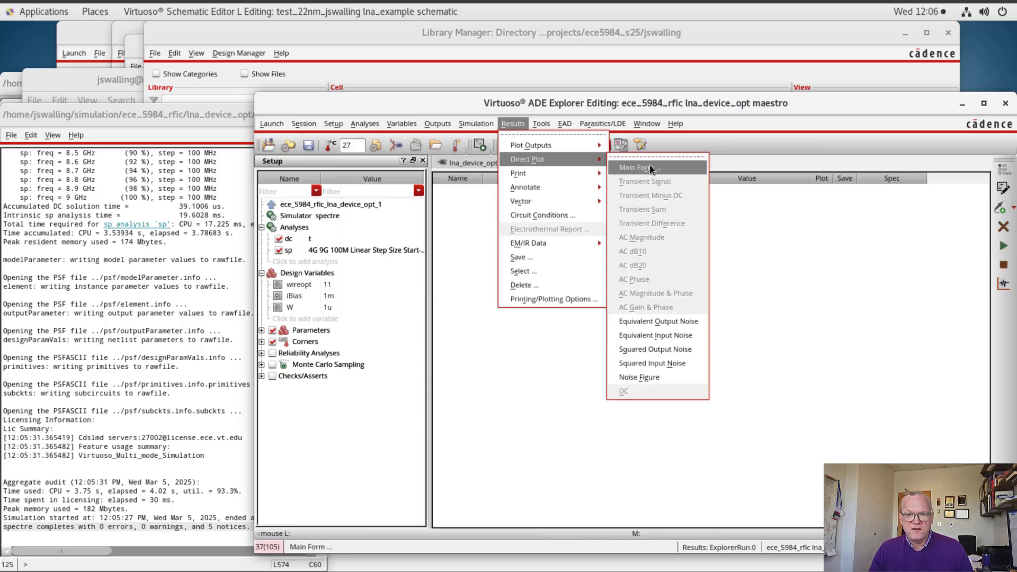
{"action": "left_click", "coordinate": [648, 166]}
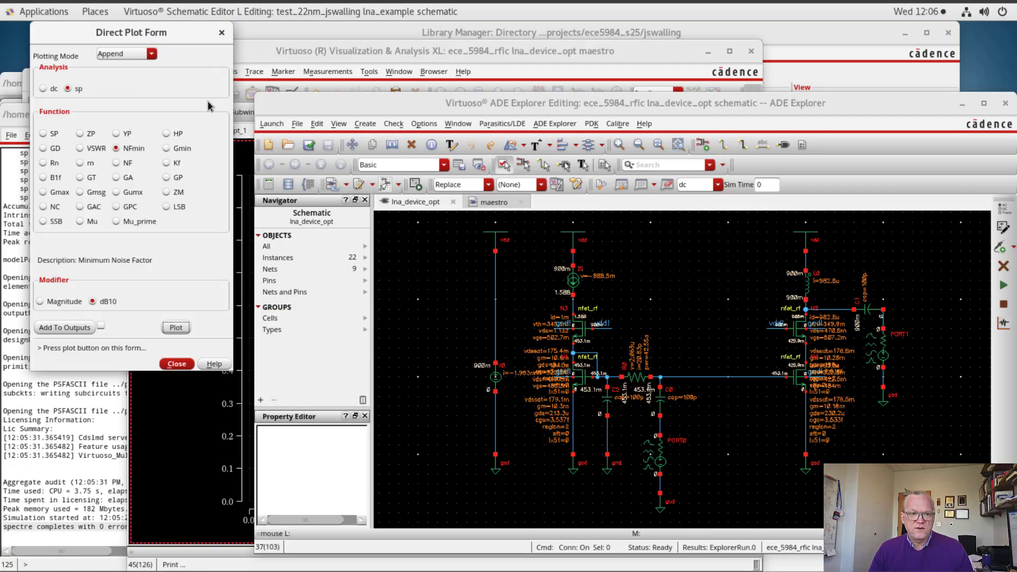
{"action": "left_click", "coordinate": [60, 194]}
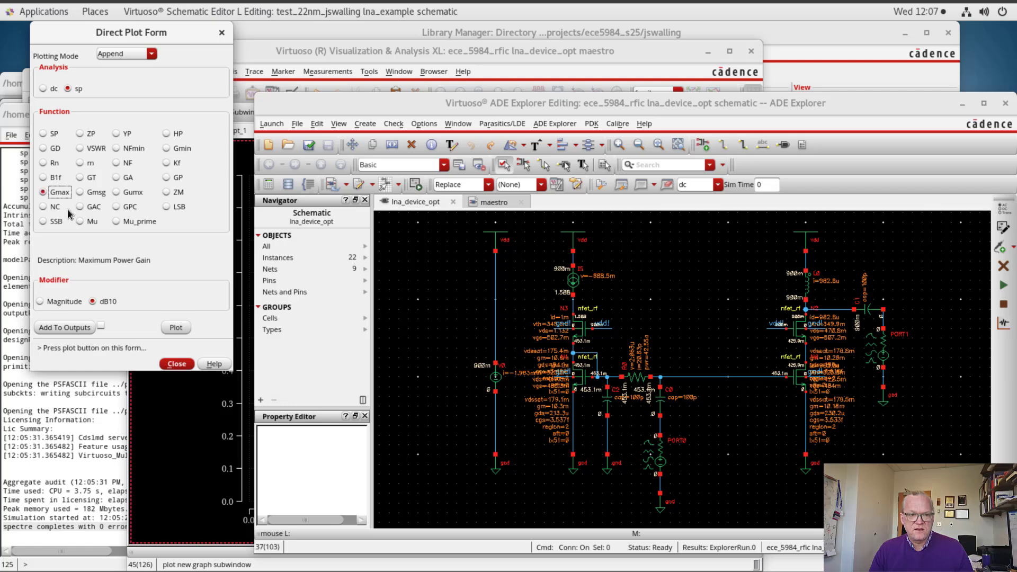
{"action": "left_click", "coordinate": [101, 327]}
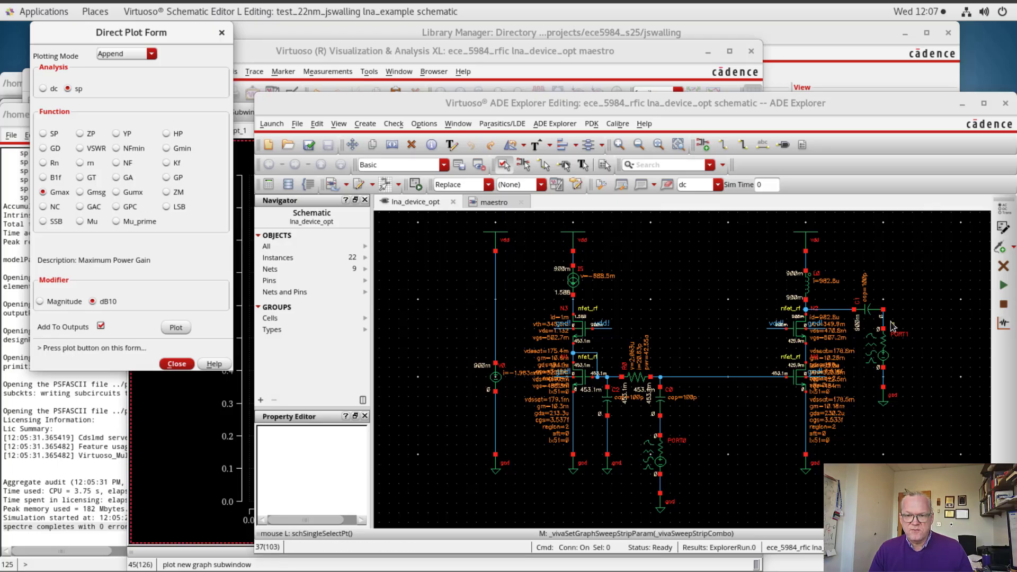
{"action": "left_click", "coordinate": [177, 328]}
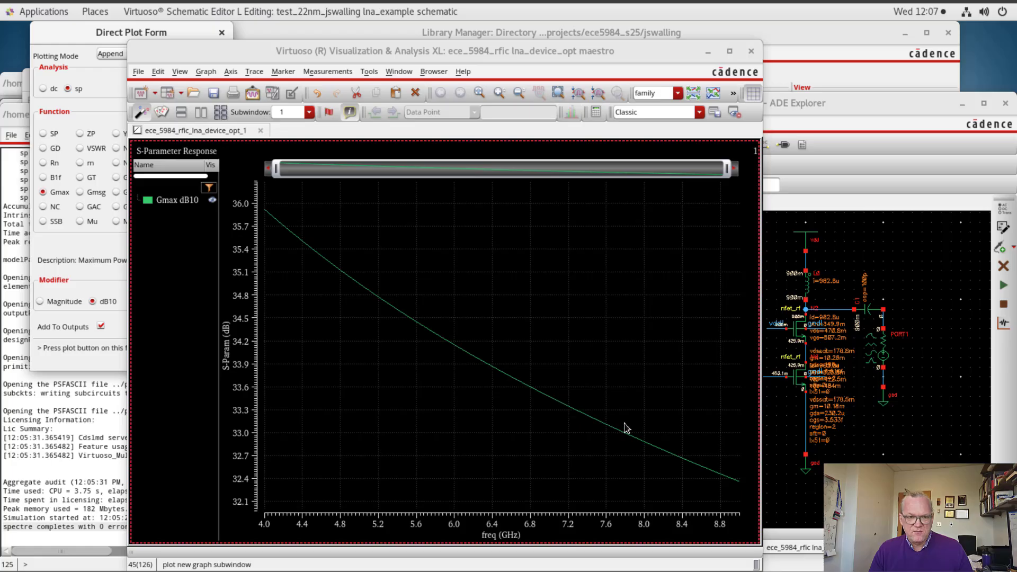
{"action": "mouse_move", "coordinate": [590, 416]}
{"action": "mouse_move", "coordinate": [267, 215]}
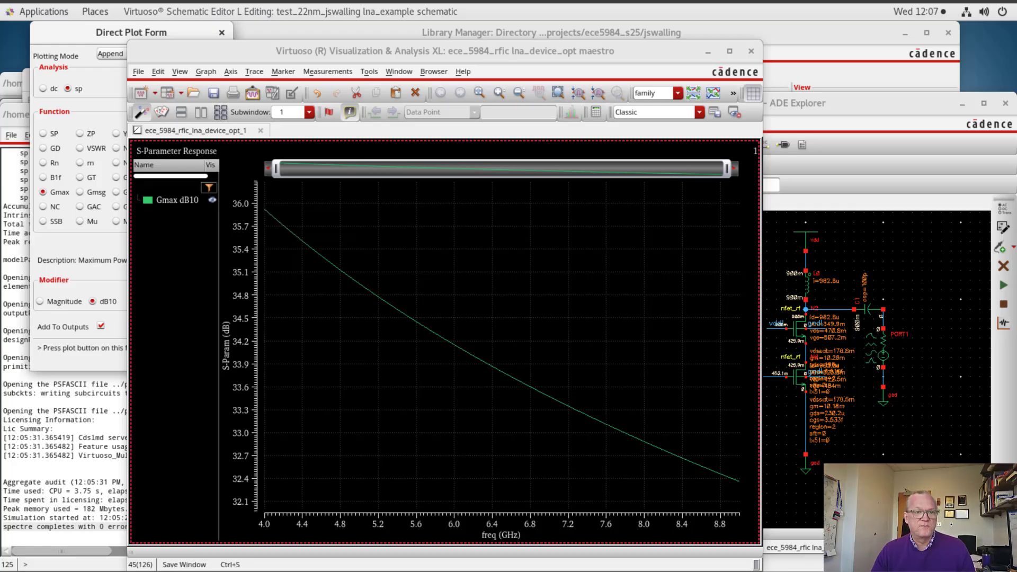
Step: Plot NFmin in dB10 on the same graph as Gmax
{"action": "left_click", "coordinate": [62, 39]}
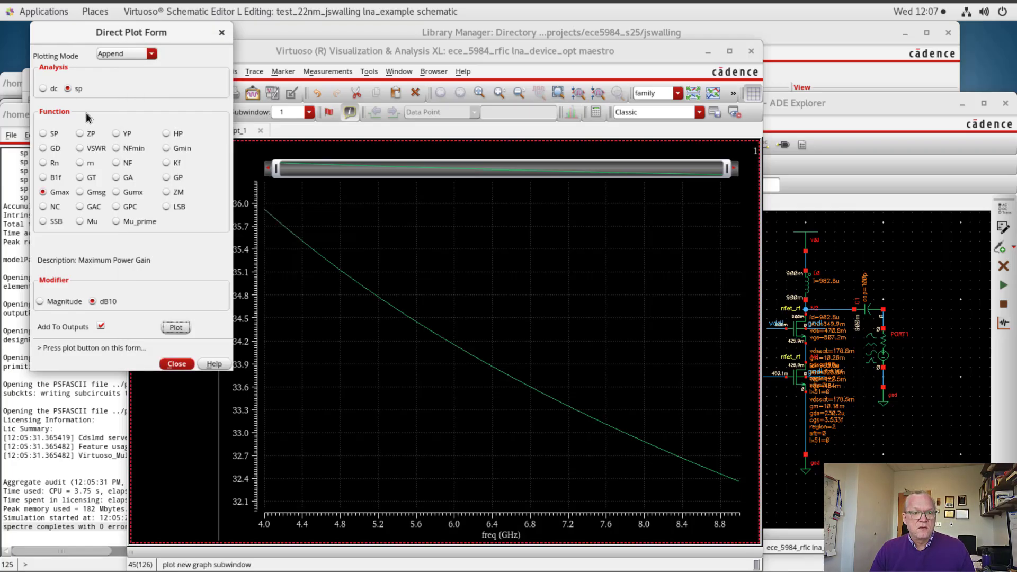
{"action": "left_click", "coordinate": [123, 150]}
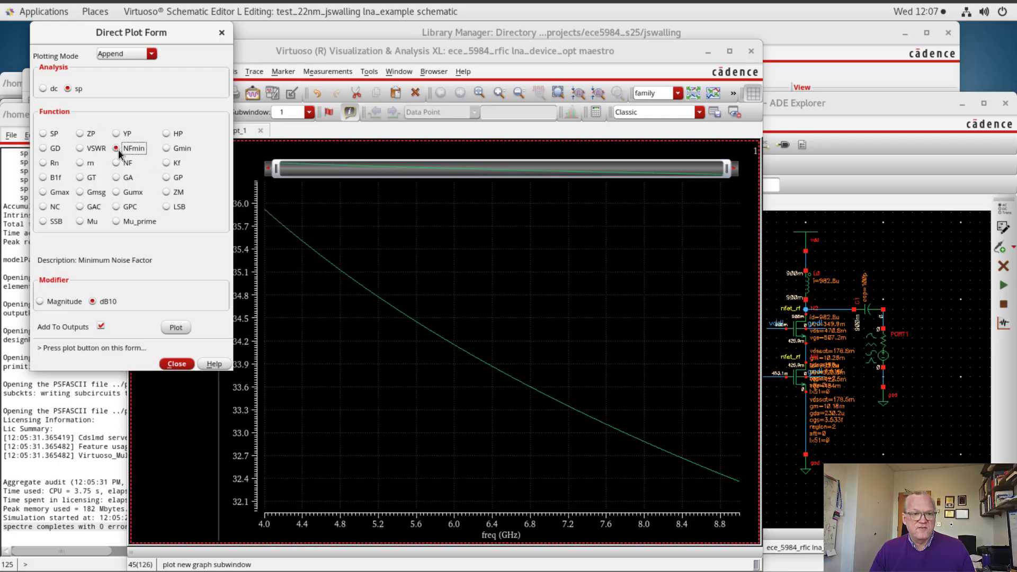
{"action": "left_click", "coordinate": [181, 329]}
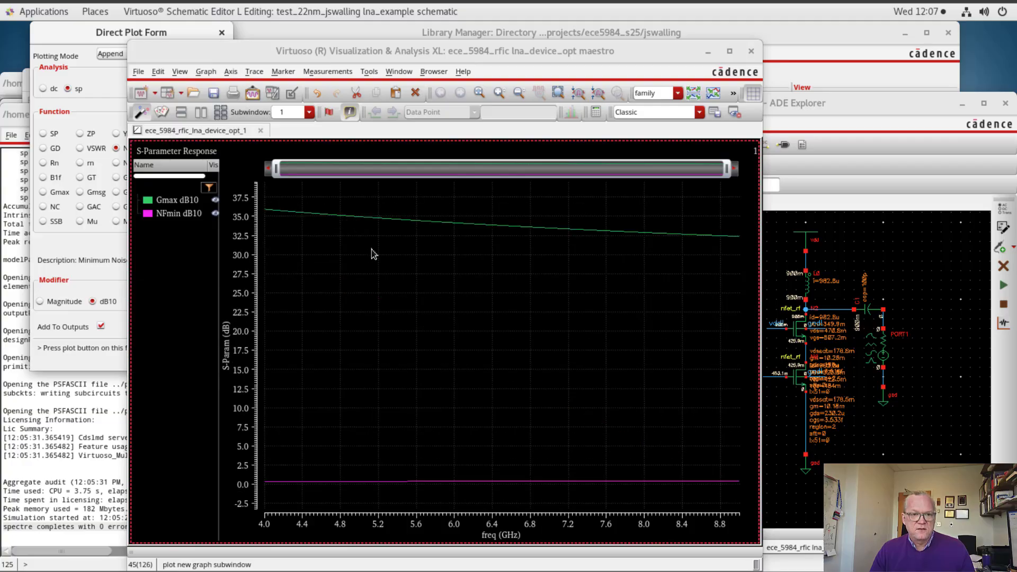
Step: Add a second rectangular subwindow and move the NFmin trace into it
{"action": "left_click", "coordinate": [138, 72]}
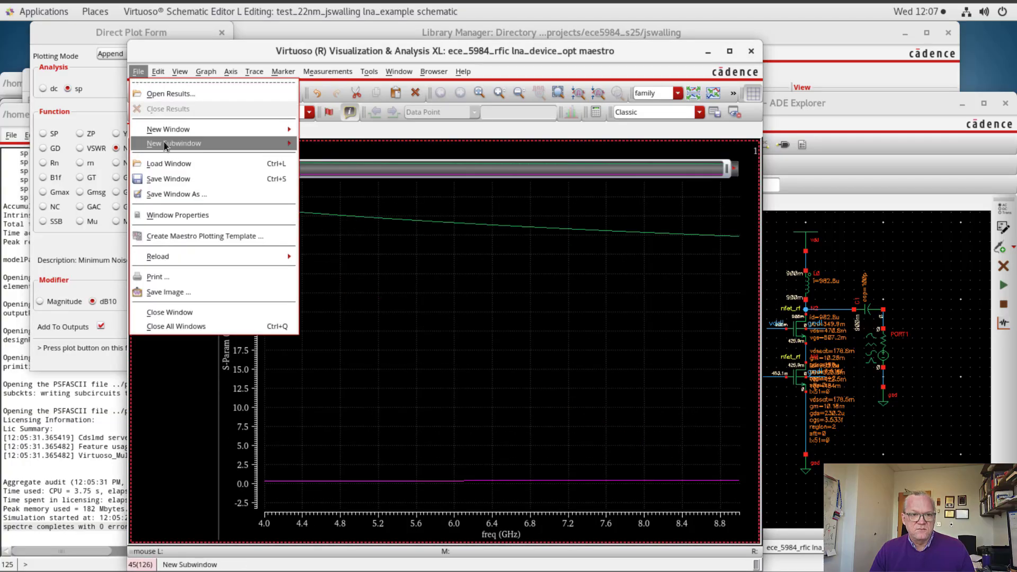
{"action": "mouse_move", "coordinate": [230, 144]}
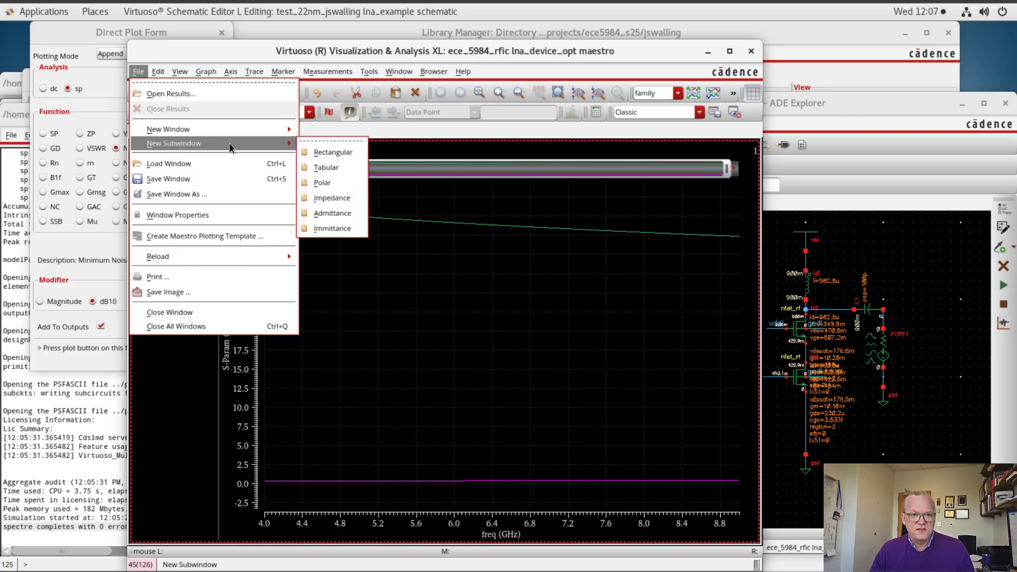
{"action": "left_click", "coordinate": [334, 152]}
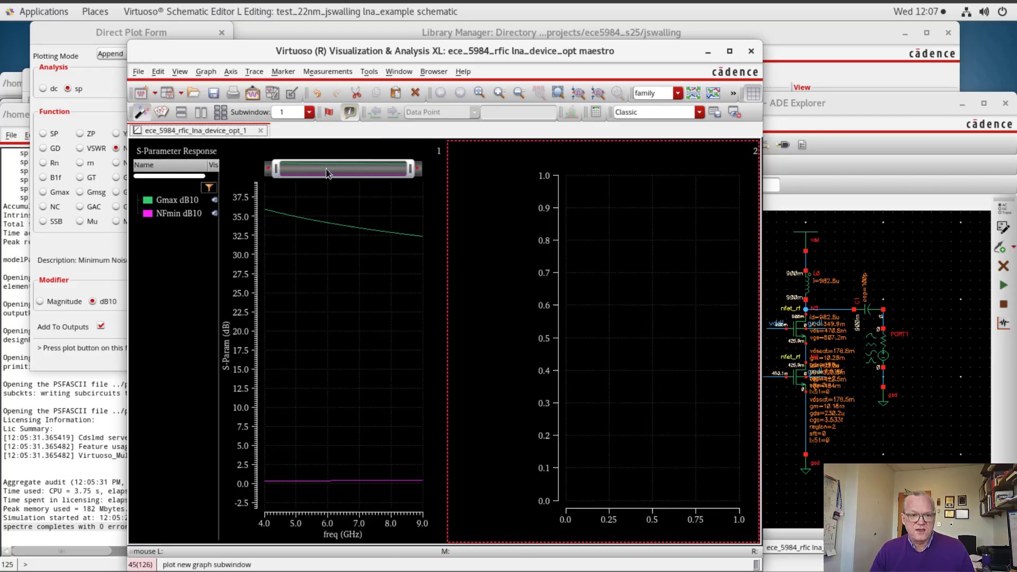
{"action": "mouse_move", "coordinate": [176, 220]}
{"action": "left_mouse_down"}
{"action": "mouse_move", "coordinate": [374, 222]}
{"action": "mouse_move", "coordinate": [586, 274]}
{"action": "left_mouse_up"}
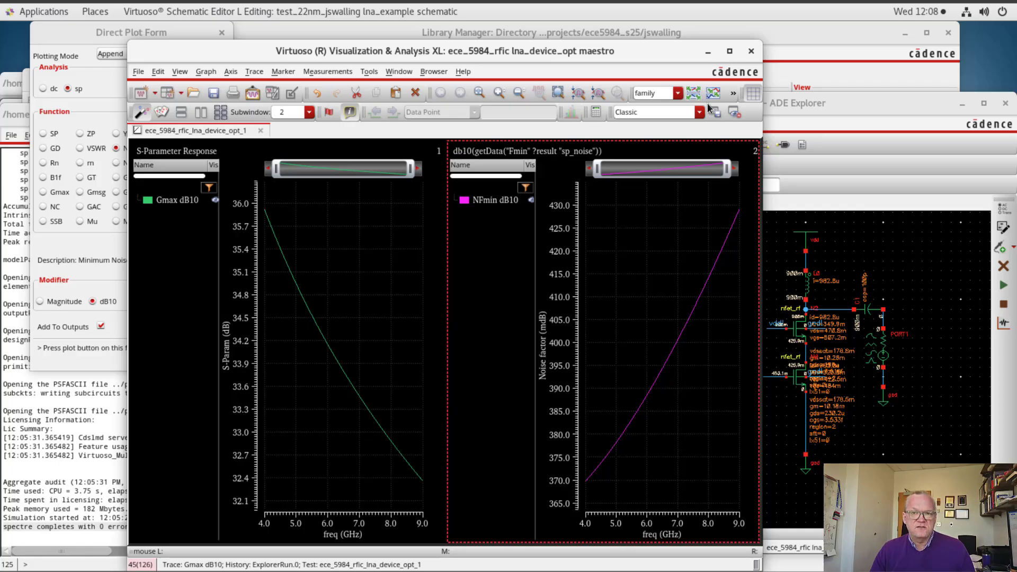
Step: Close the plot windows, check the right nfet_rf's Gate Finger Width, then return to maestro
{"action": "left_click", "coordinate": [751, 51]}
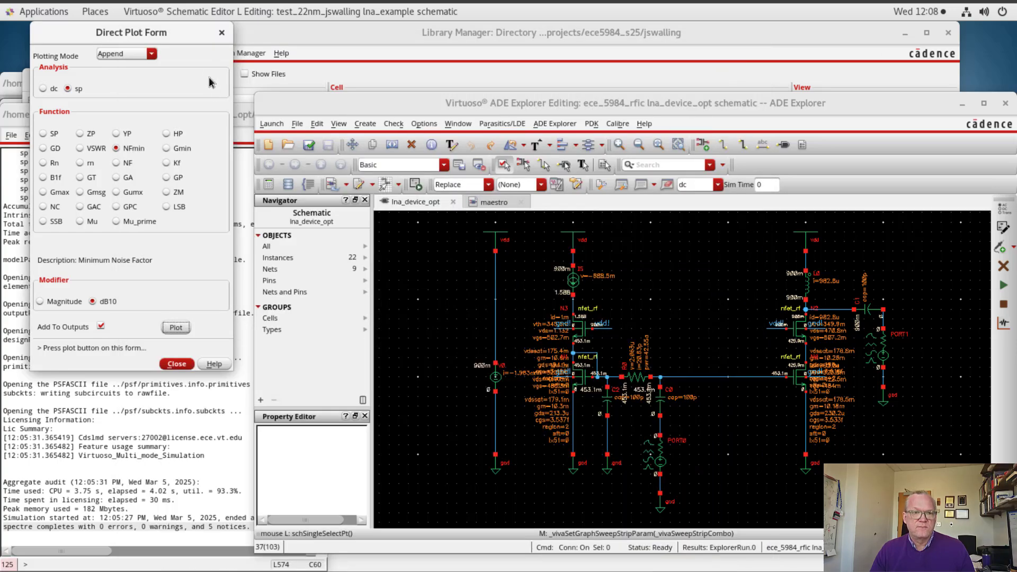
{"action": "left_click", "coordinate": [223, 34]}
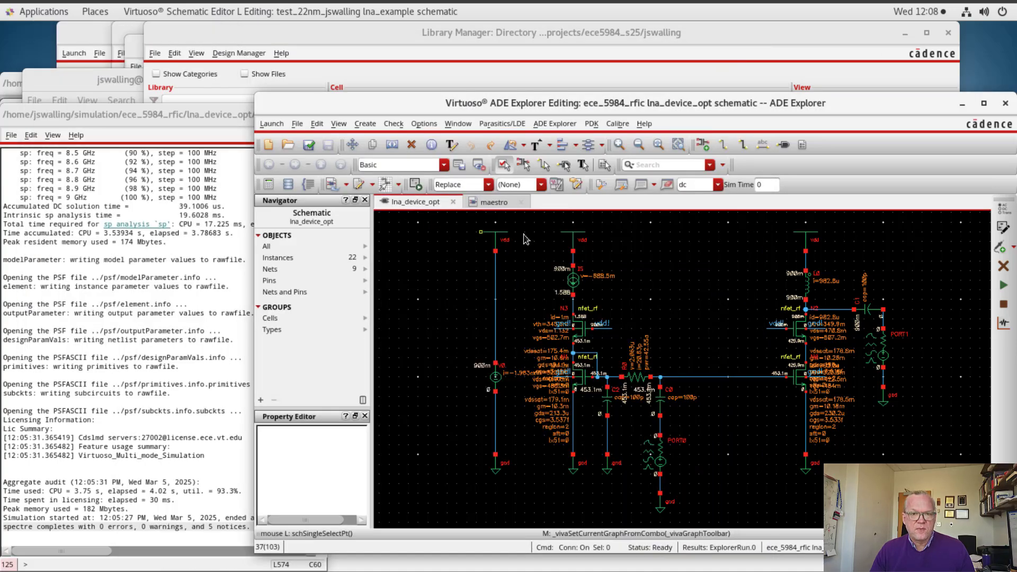
{"action": "left_click", "coordinate": [793, 389]}
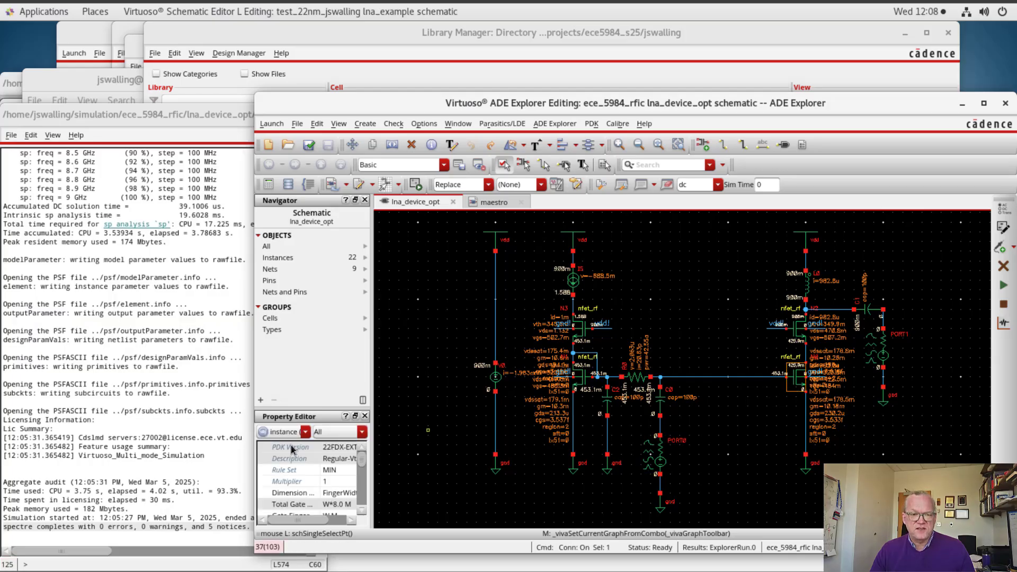
{"action": "scroll", "coordinate": [296, 453], "scroll_direction": "down", "scroll_amount": 1}
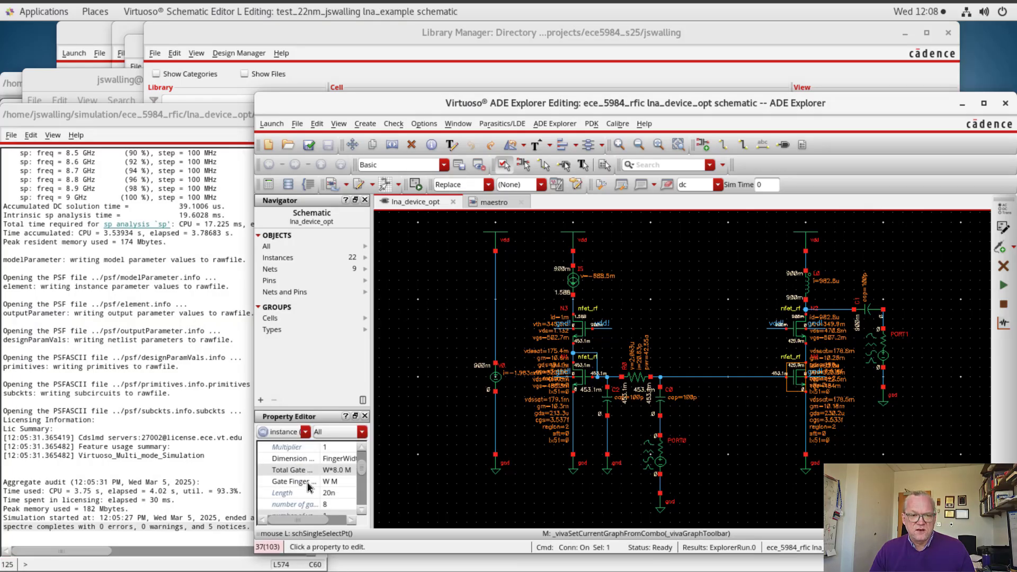
{"action": "mouse_move", "coordinate": [346, 486]}
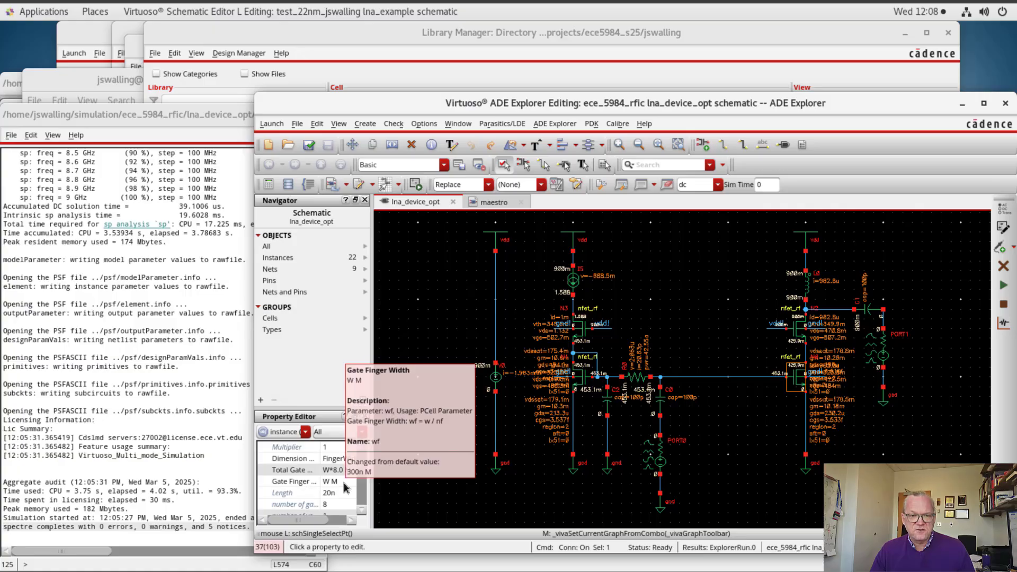
{"action": "mouse_move", "coordinate": [332, 509]}
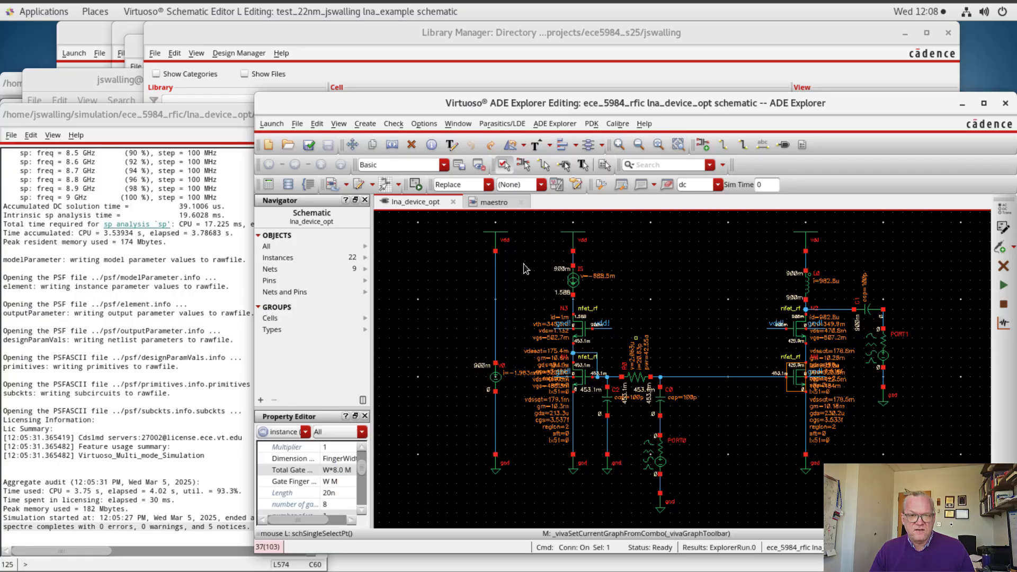
{"action": "left_click", "coordinate": [493, 201]}
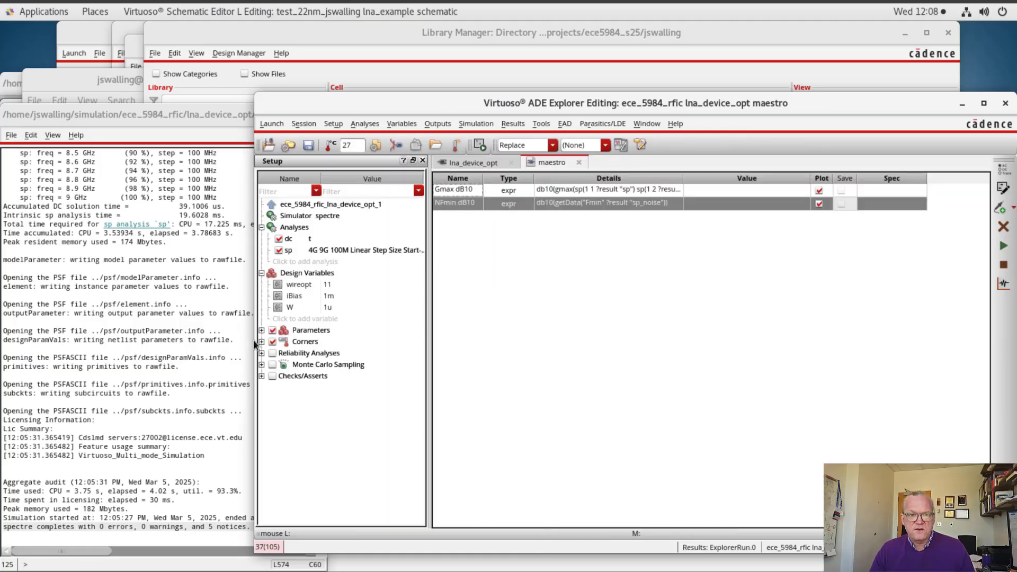
Step: Create corner C0 with W swept 600n:100n:2000n, yielding 15 corners
{"action": "left_click", "coordinate": [261, 342]}
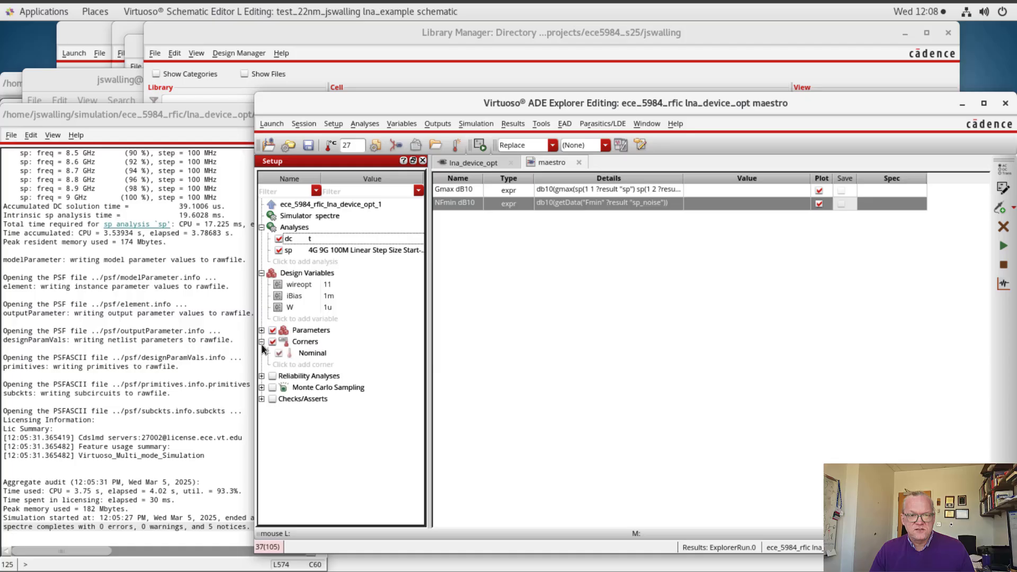
{"action": "left_click", "coordinate": [306, 366]}
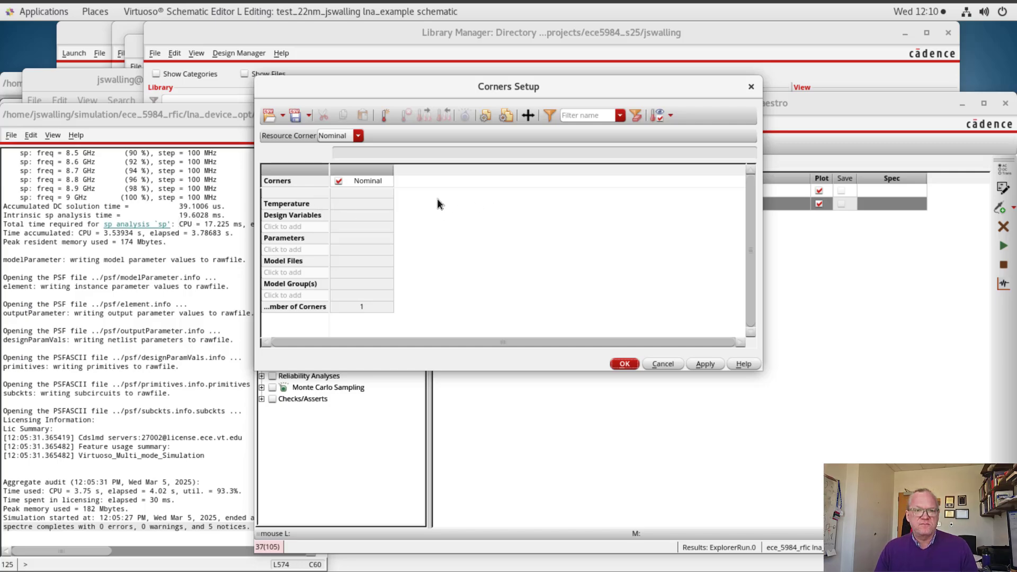
{"action": "left_click", "coordinate": [386, 116]}
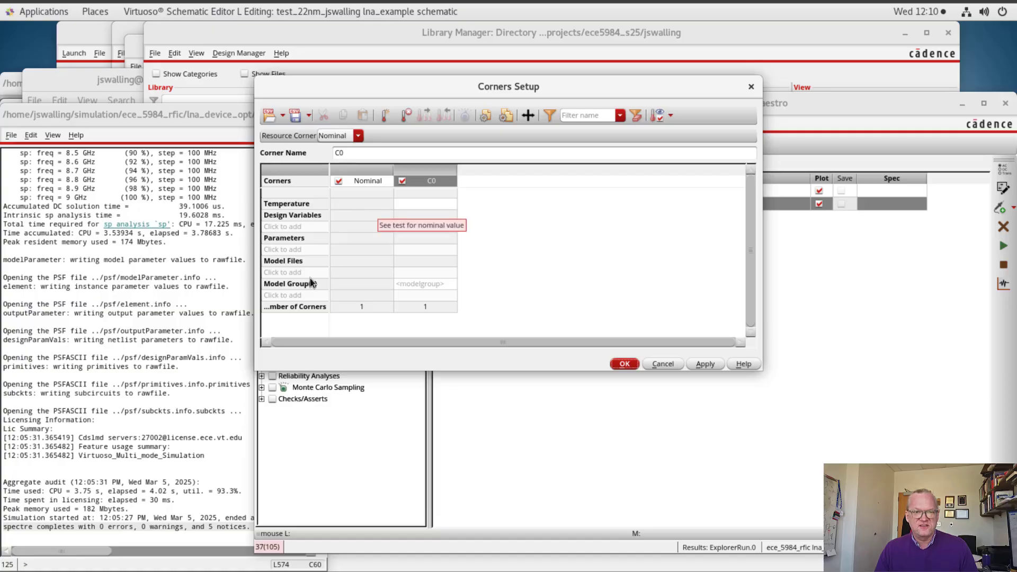
{"action": "left_click", "coordinate": [316, 227]}
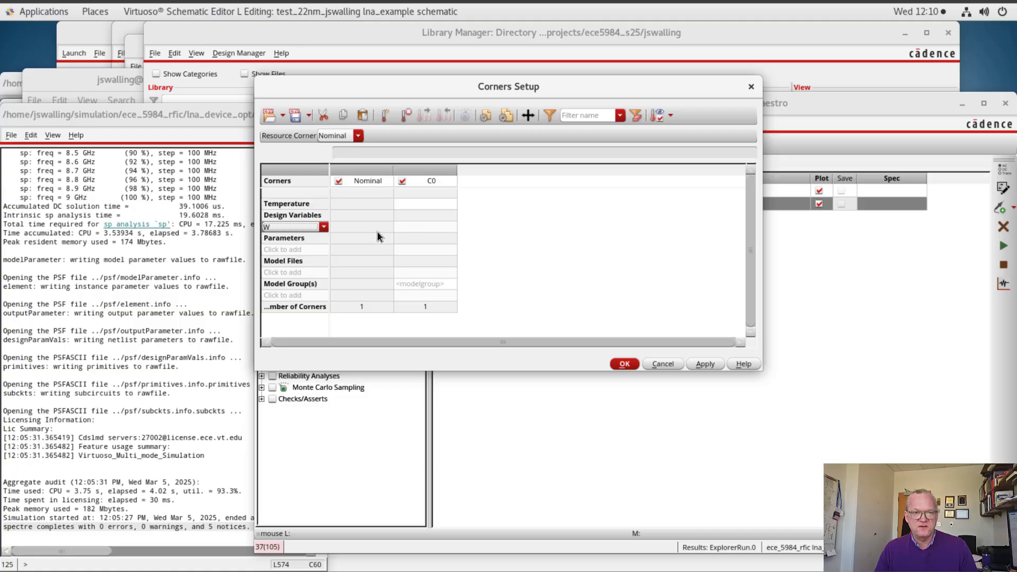
{"action": "left_click", "coordinate": [410, 228]}
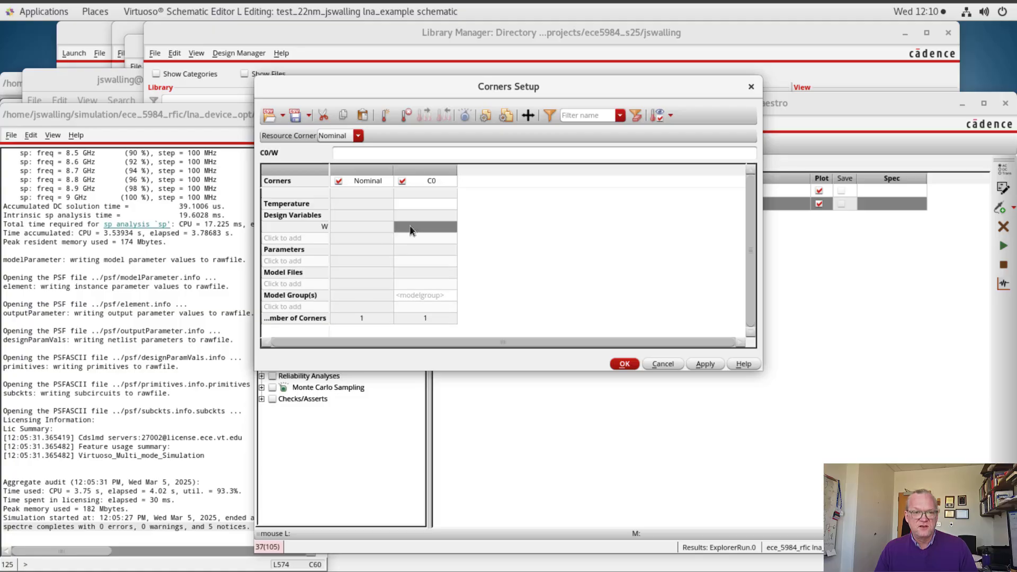
{"action": "left_click", "coordinate": [417, 224]}
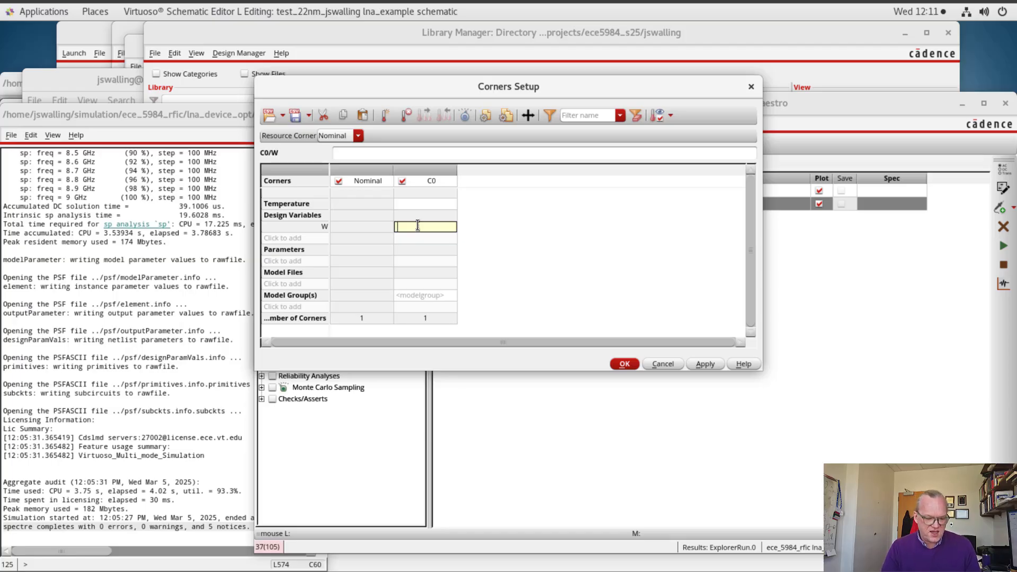
{"action": "type", "text": "60"}
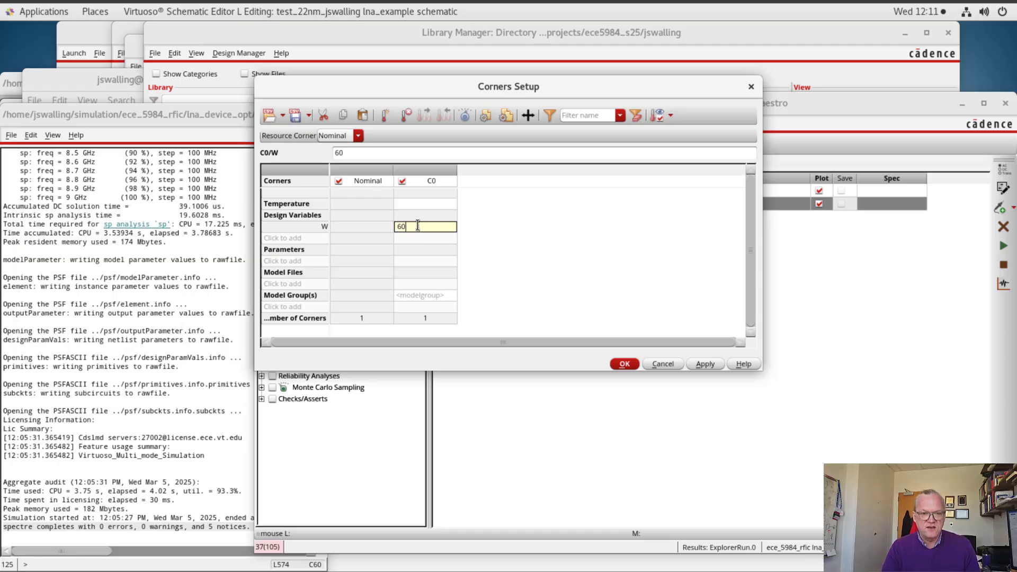
{"action": "type", "text": "0n"}
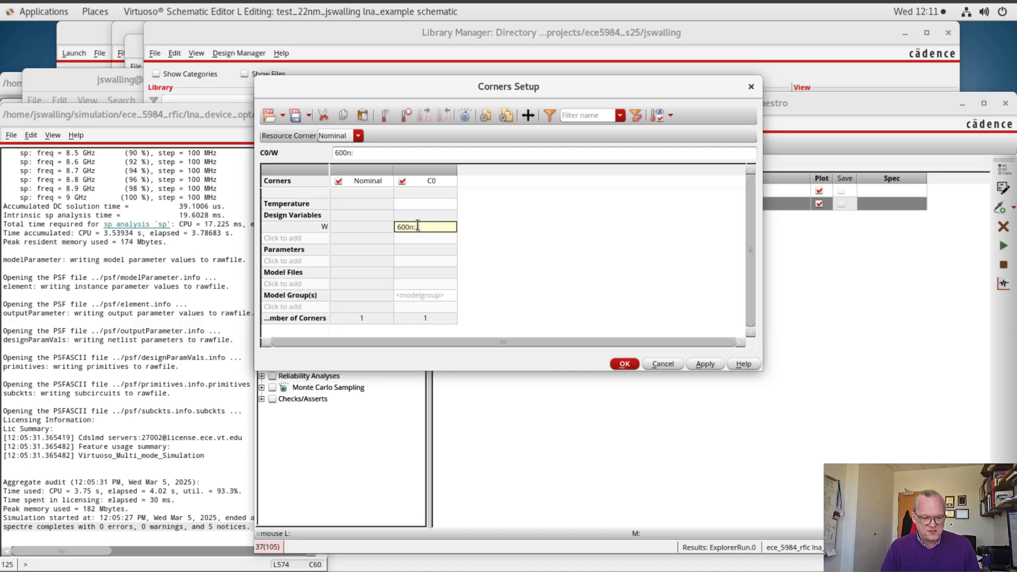
{"action": "type", "text": ":100n:"}
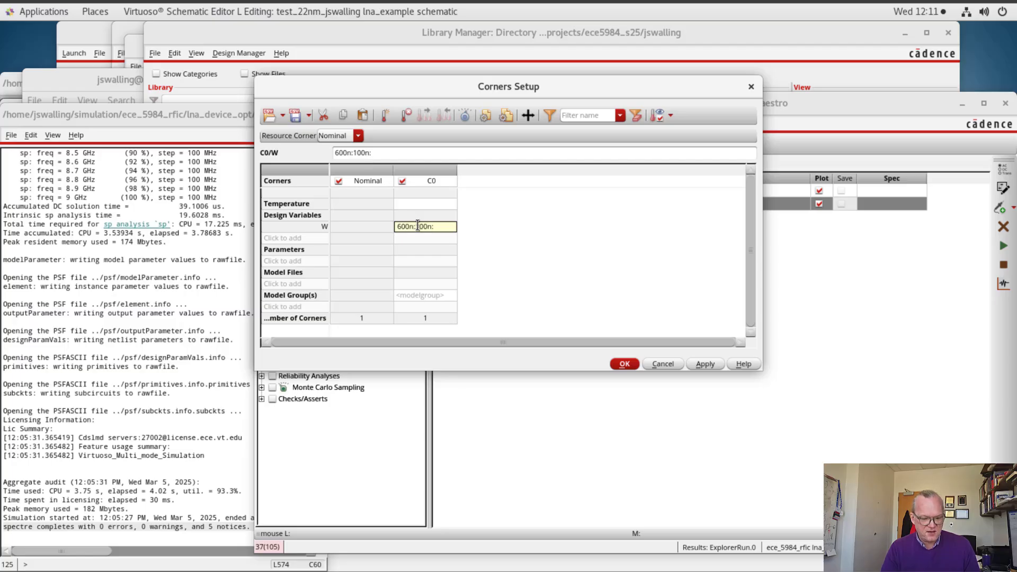
{"action": "type", "text": "200"}
{"action": "type", "text": "0n"}
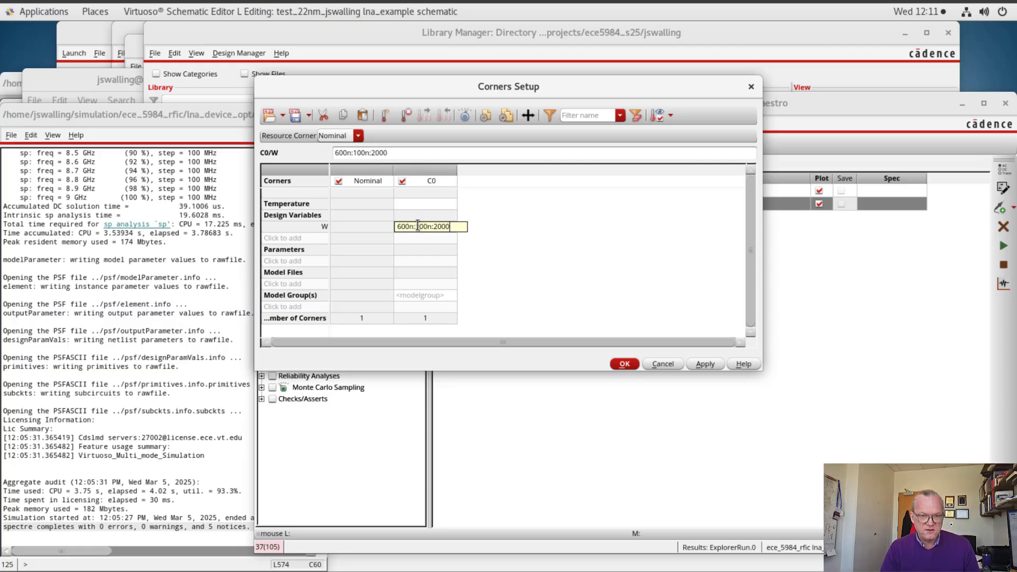
{"action": "key", "text": "Return"}
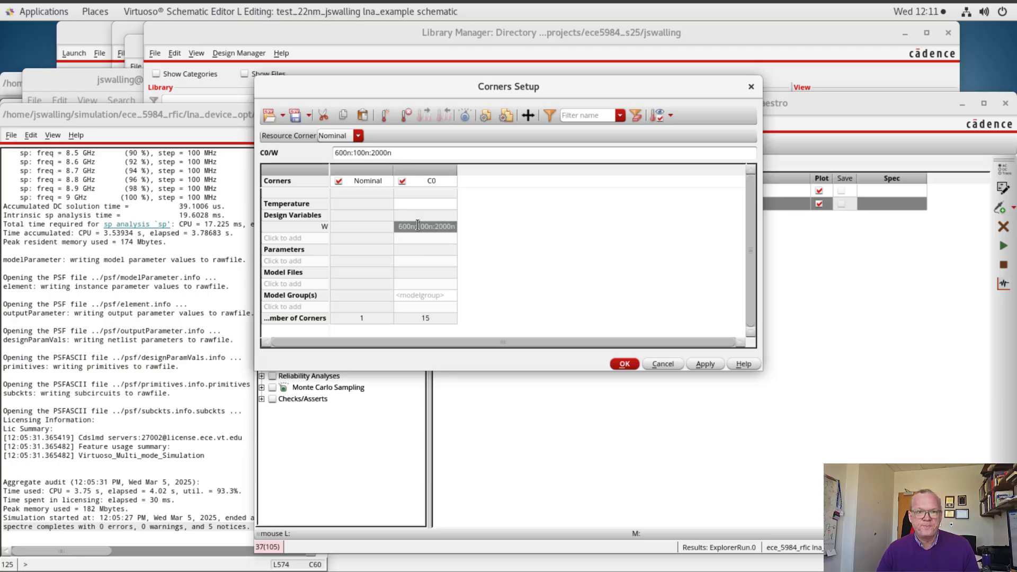
Step: Add iBias to corner C0, swept 0.5m:0.1m:1.5m
{"action": "left_click", "coordinate": [314, 239]}
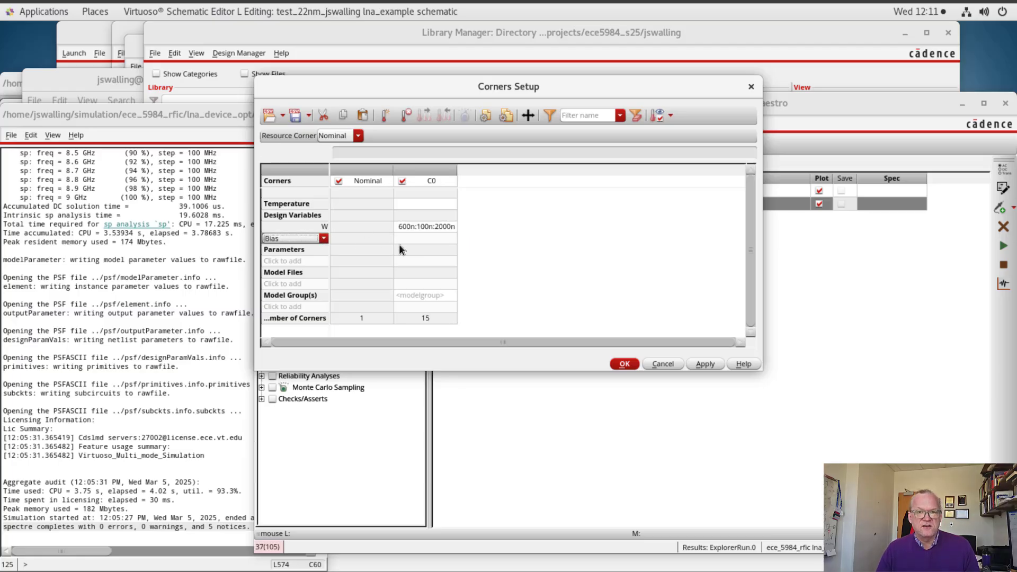
{"action": "left_click", "coordinate": [418, 238]}
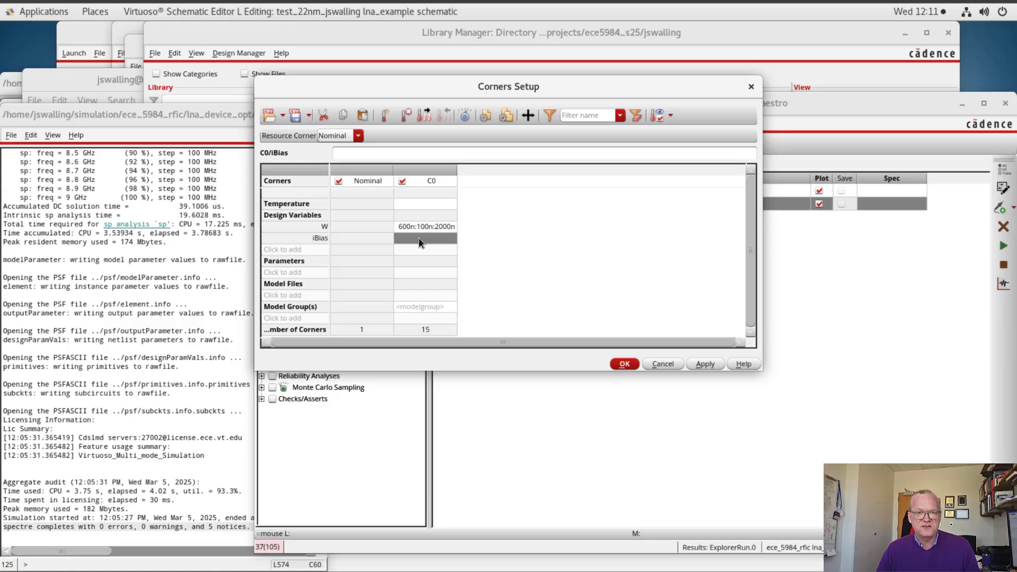
{"action": "left_click", "coordinate": [418, 237]}
{"action": "type", "text": "0.5"}
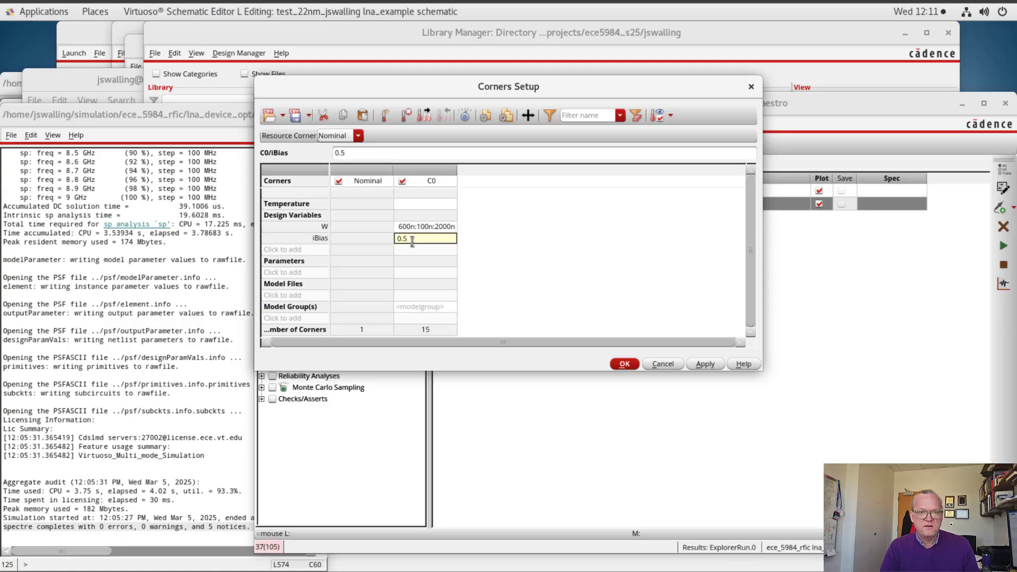
{"action": "type", "text": "m:0.1m"}
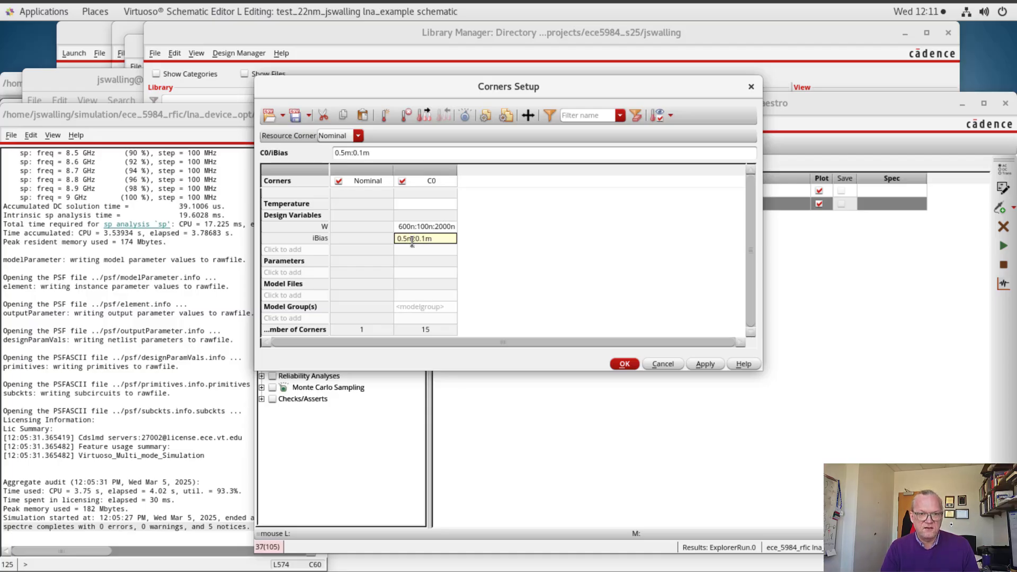
{"action": "type", "text": ":1.5m"}
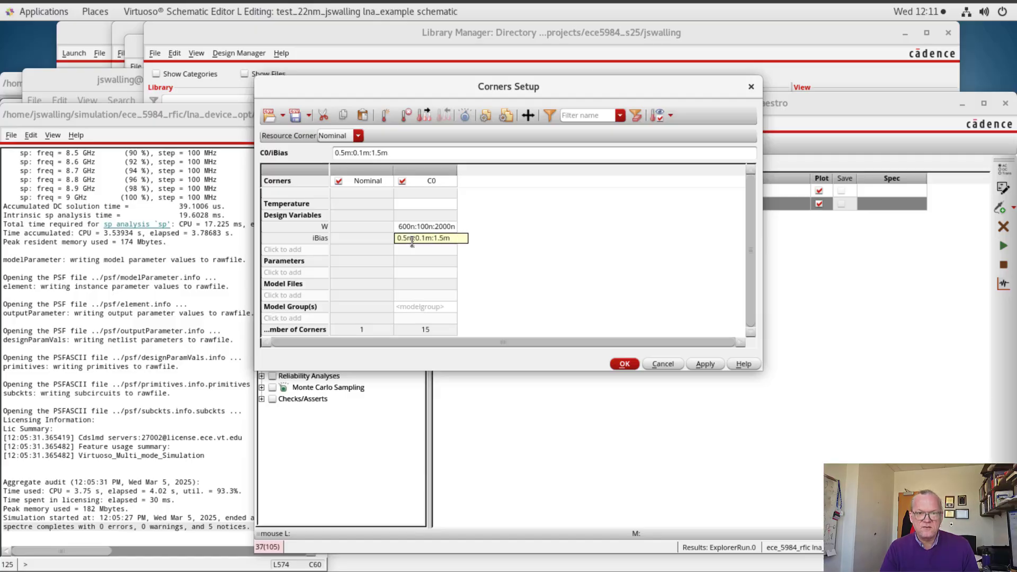
{"action": "key", "text": "Return"}
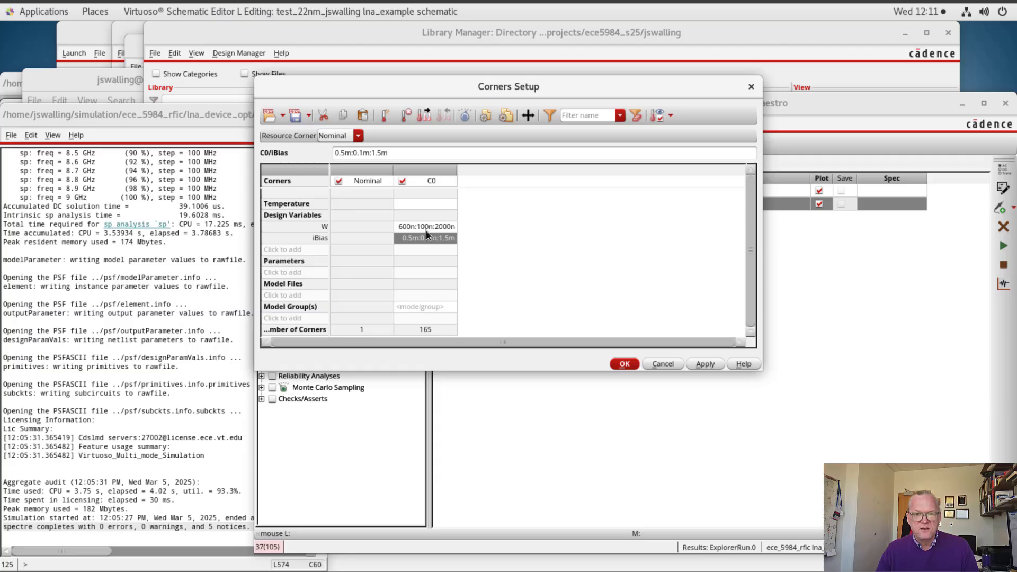
Step: Disable the Nominal corner, narrow W to 600n:100n:1500n, and accept the corners
{"action": "left_click", "coordinate": [338, 181]}
{"action": "left_click", "coordinate": [431, 228]}
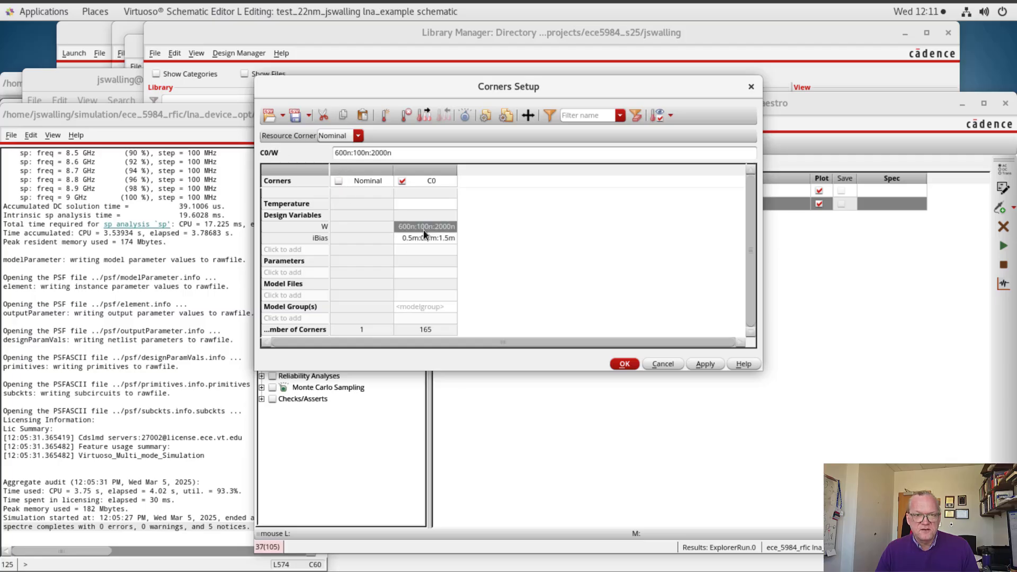
{"action": "double_click", "coordinate": [413, 225]}
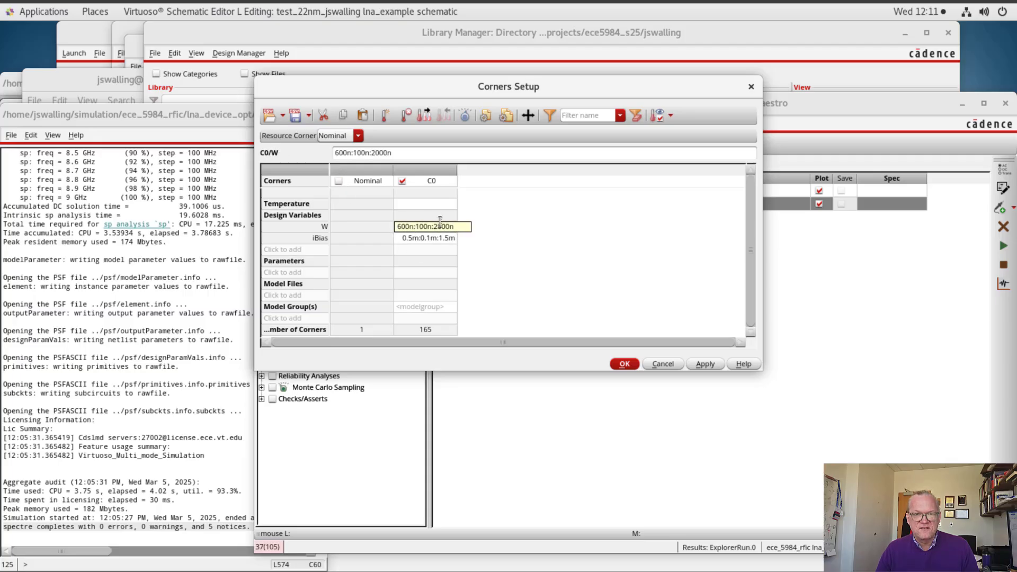
{"action": "left_click_drag", "start_coordinate": [434, 226], "coordinate": [441, 227]}
{"action": "type", "text": "15"}
{"action": "key", "text": "Return"}
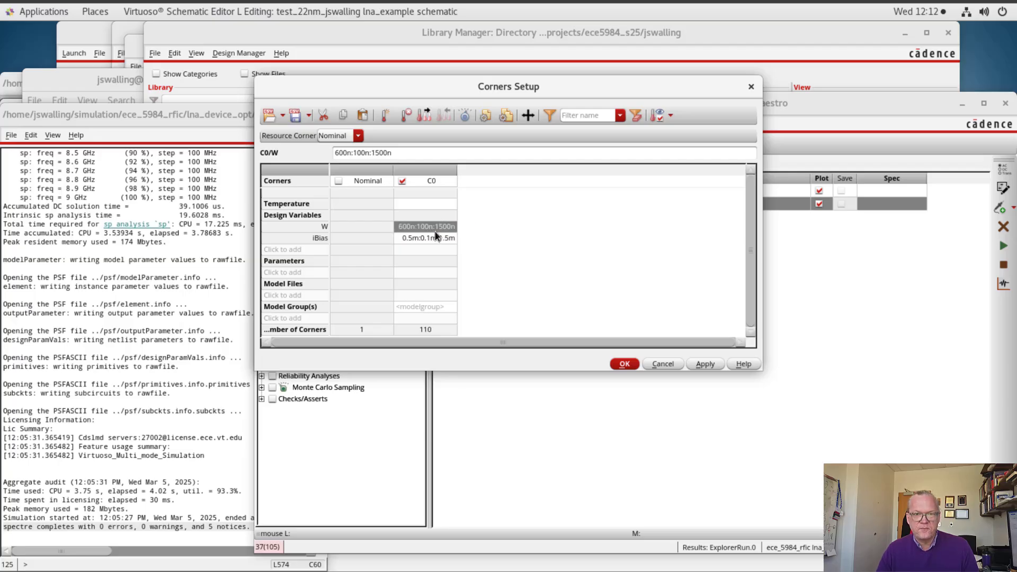
{"action": "left_click", "coordinate": [624, 365]}
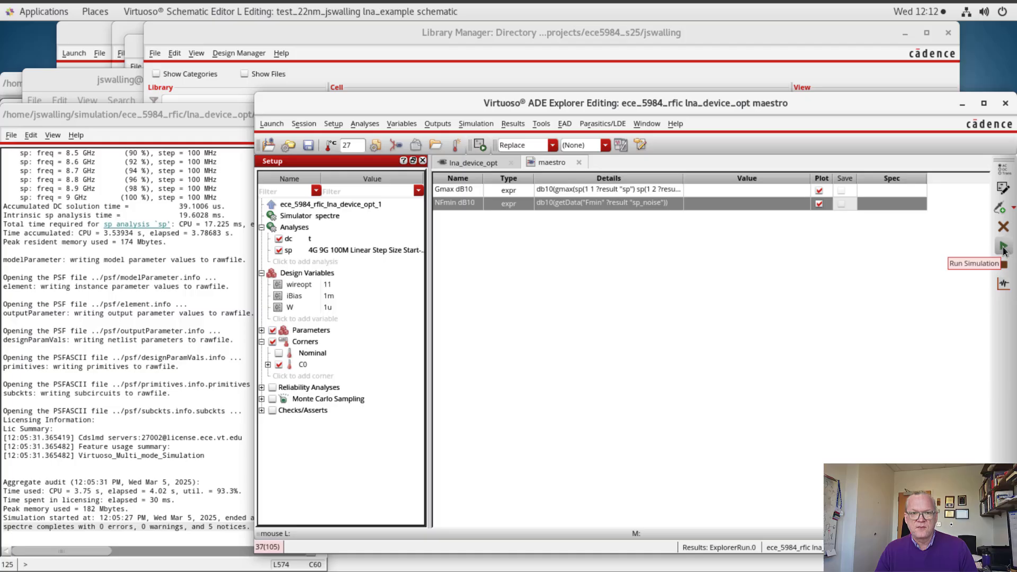
Step: Set the job policy to Max. Jobs 8 with ICRP job control
{"action": "left_click", "coordinate": [365, 123]}
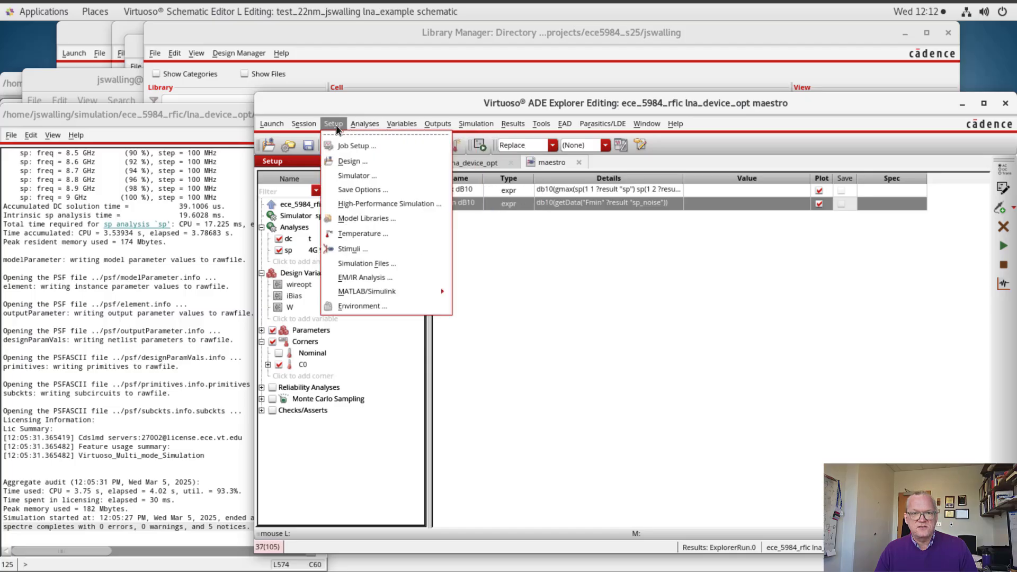
{"action": "left_click", "coordinate": [340, 145]}
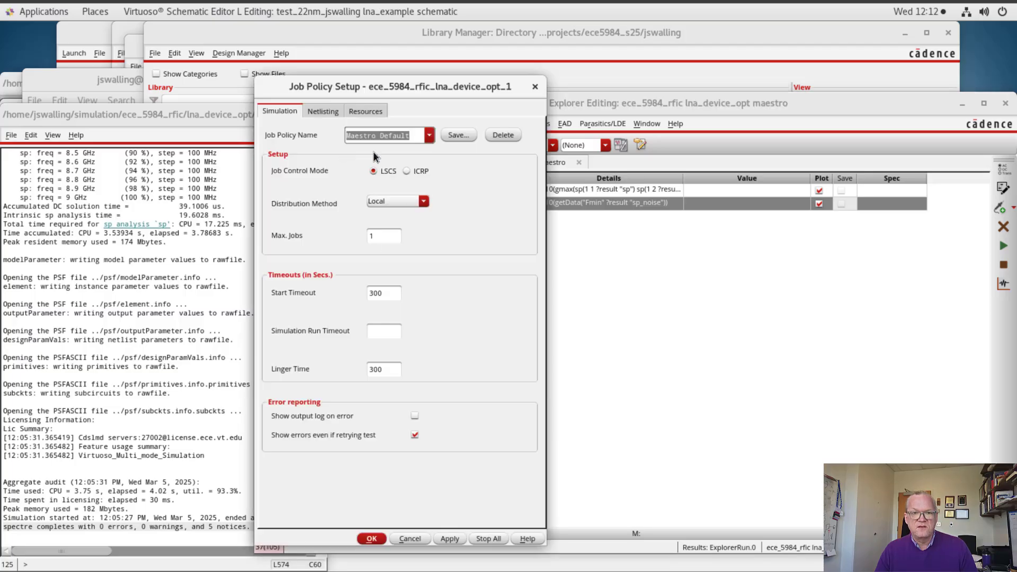
{"action": "left_click", "coordinate": [383, 236]}
{"action": "type", "text": "8"}
{"action": "left_click", "coordinate": [407, 171]}
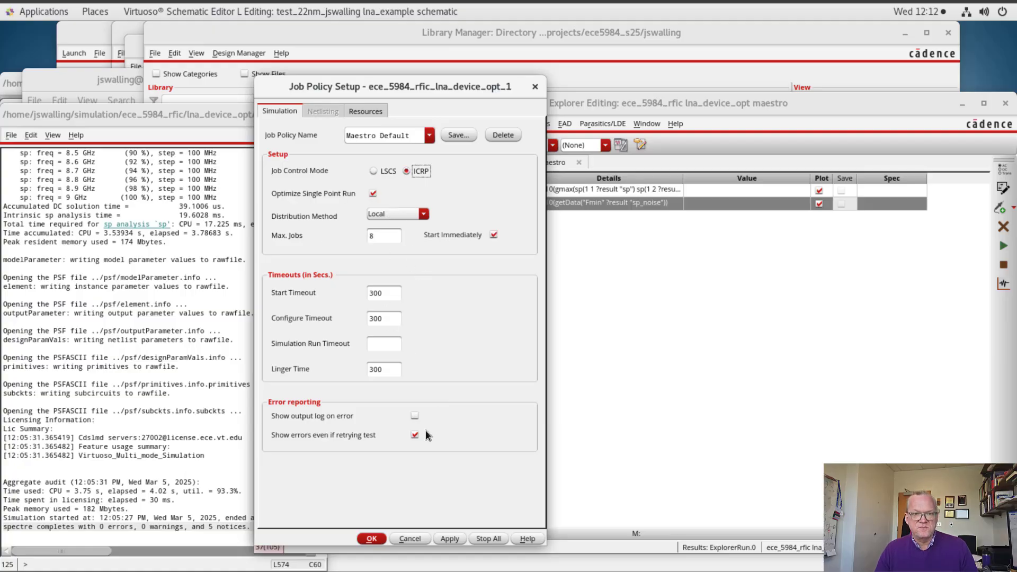
{"action": "left_click", "coordinate": [372, 539]}
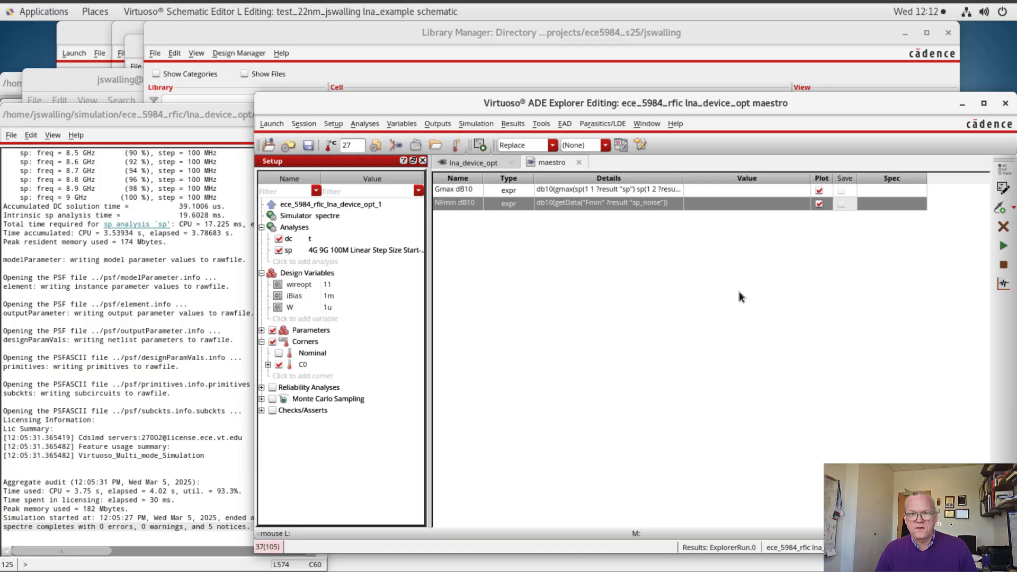
Step: Run the W and iBias corner sweep and review the Gmax and NFmin dB10 trace families
{"action": "left_click", "coordinate": [1003, 248]}
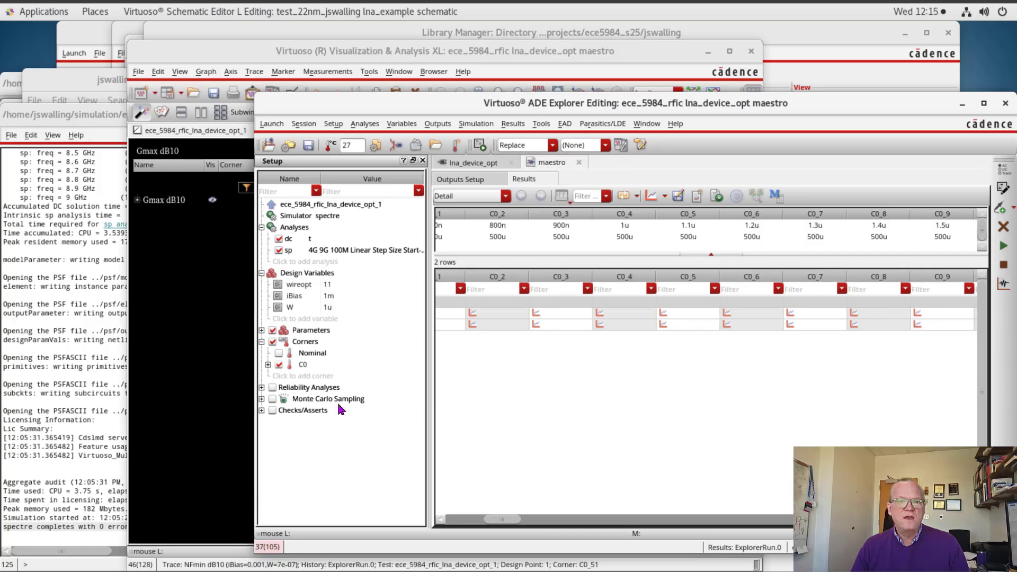
{"action": "left_click", "coordinate": [236, 57]}
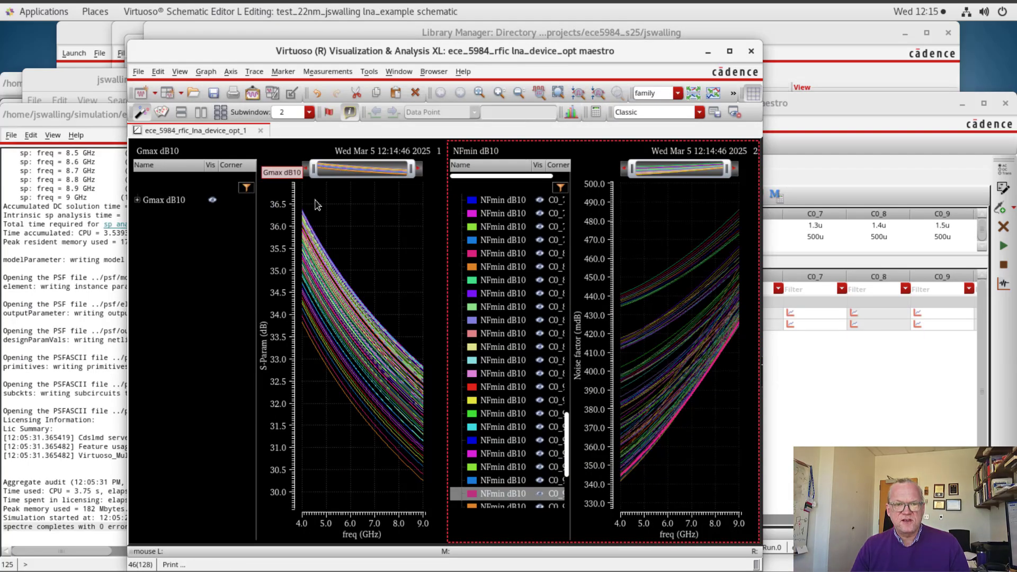
{"action": "mouse_move", "coordinate": [318, 303]}
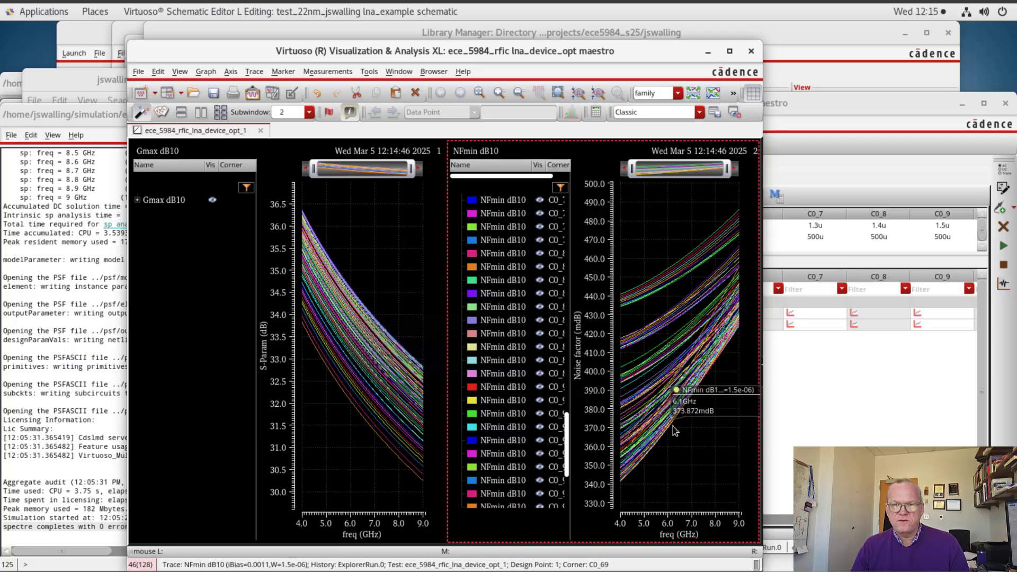
{"action": "mouse_move", "coordinate": [663, 448]}
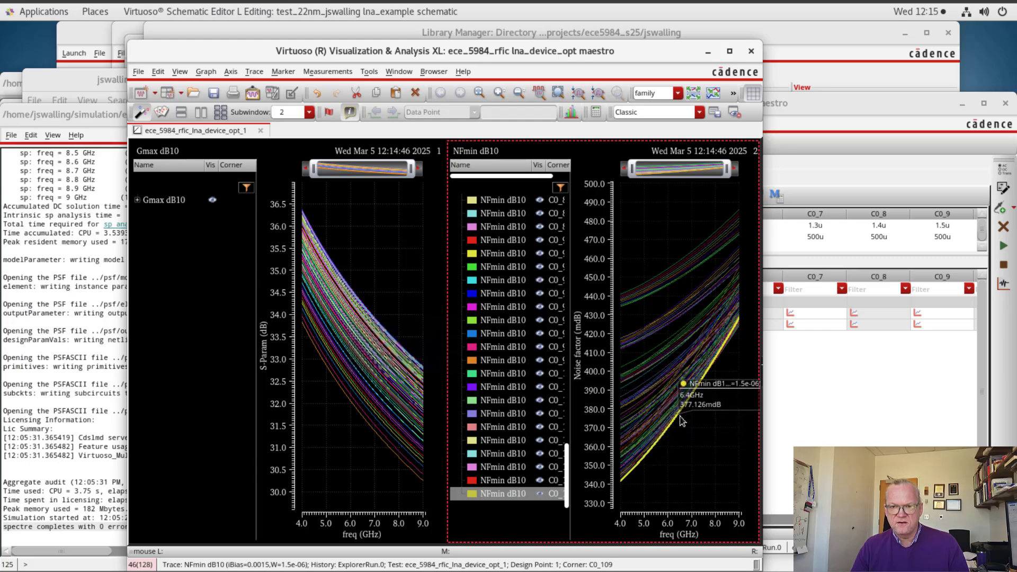
{"action": "left_click", "coordinate": [207, 248]}
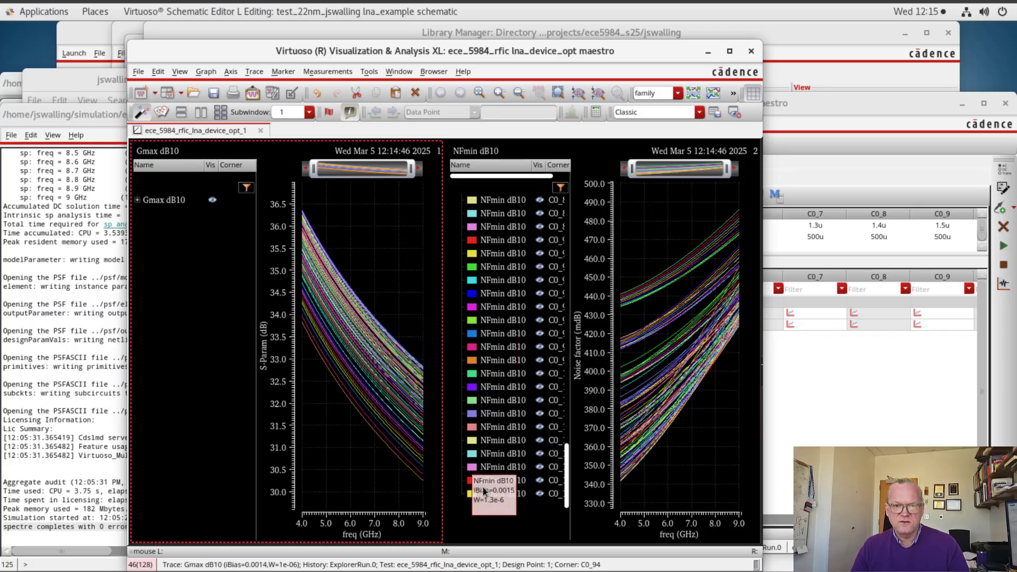
{"action": "left_click", "coordinate": [503, 496]}
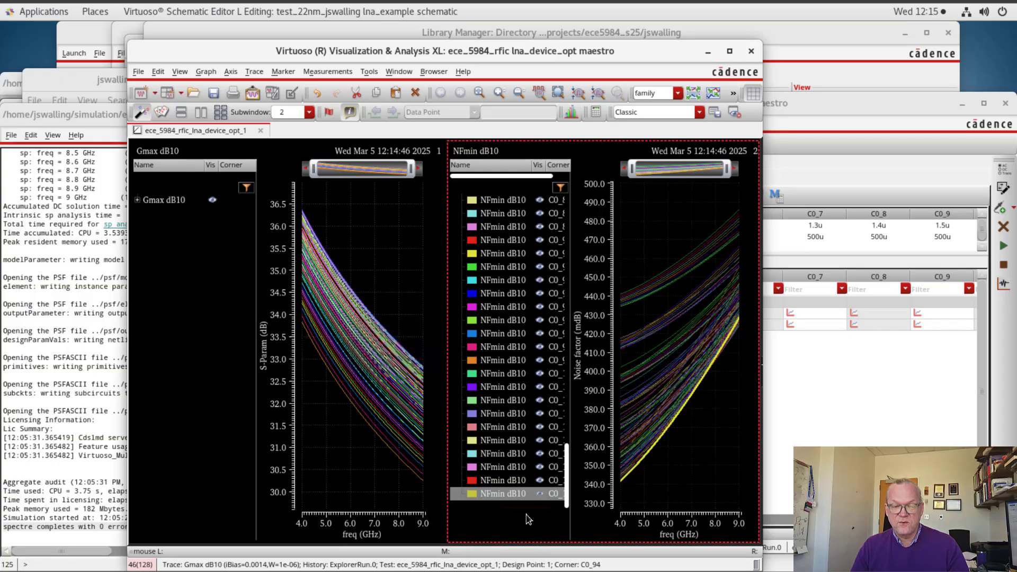
{"action": "mouse_move", "coordinate": [516, 500]}
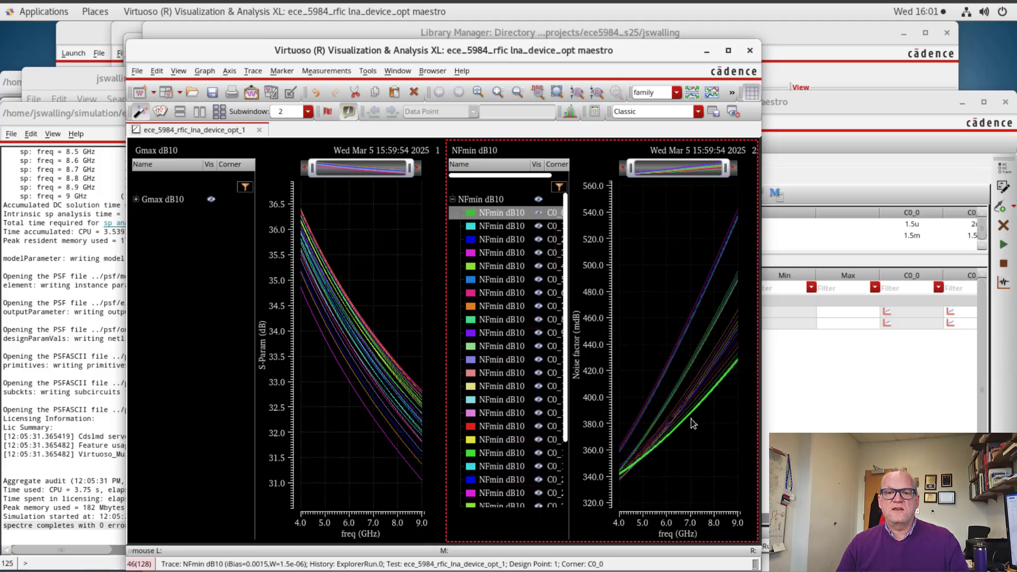
{"action": "mouse_move", "coordinate": [678, 432]}
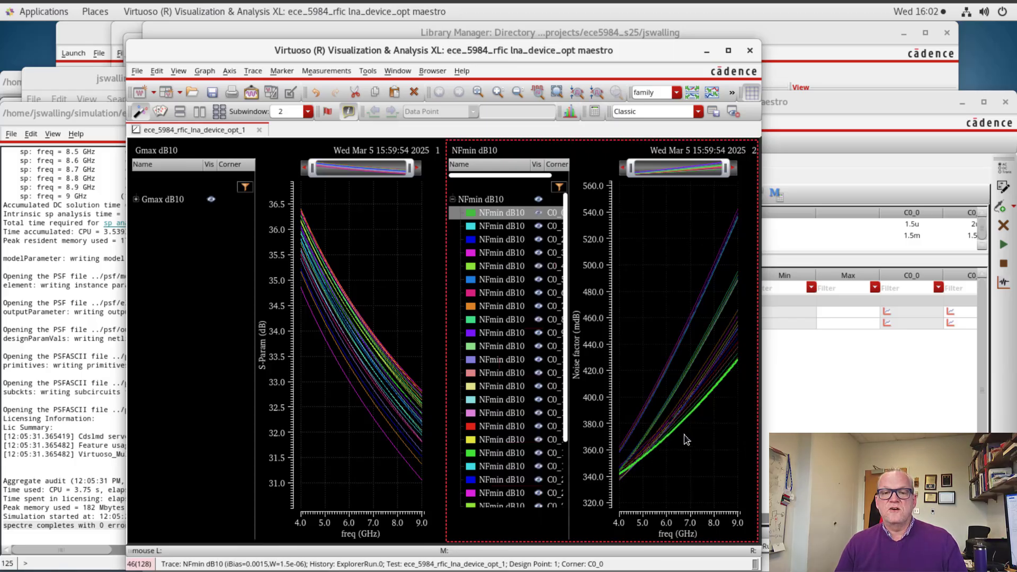
{"action": "mouse_move", "coordinate": [681, 341]}
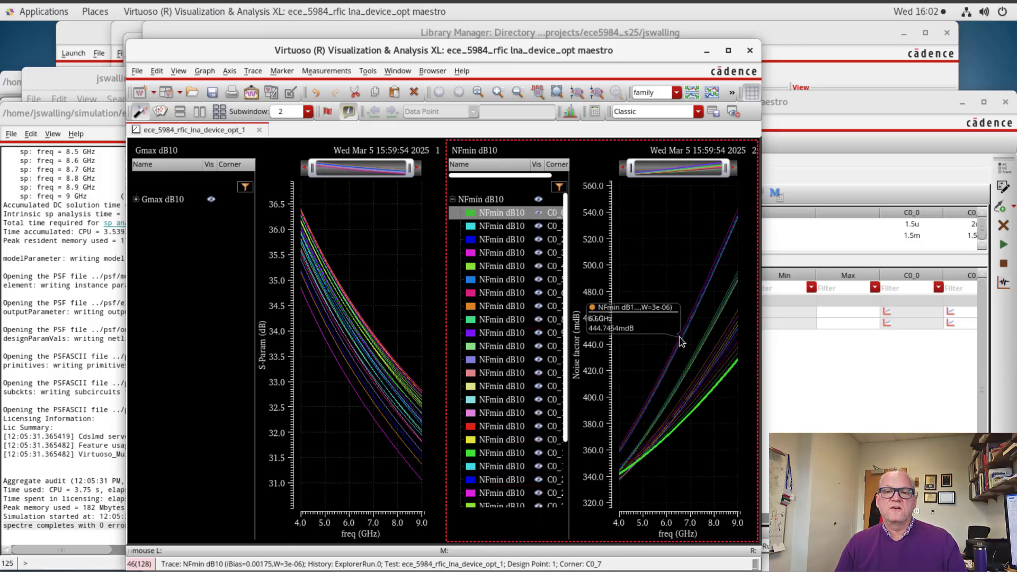
{"action": "mouse_move", "coordinate": [696, 303]}
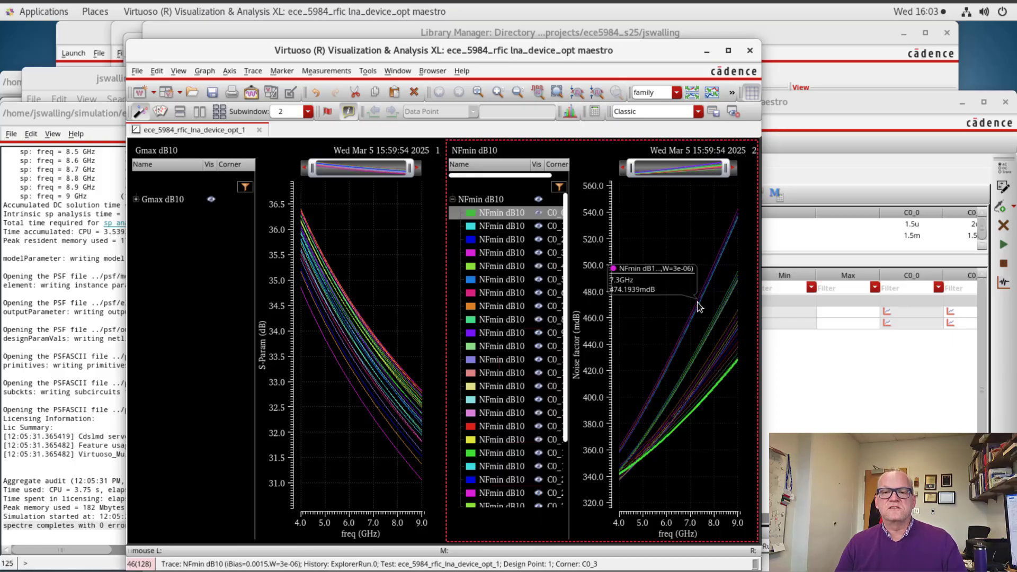
{"action": "mouse_move", "coordinate": [699, 358]}
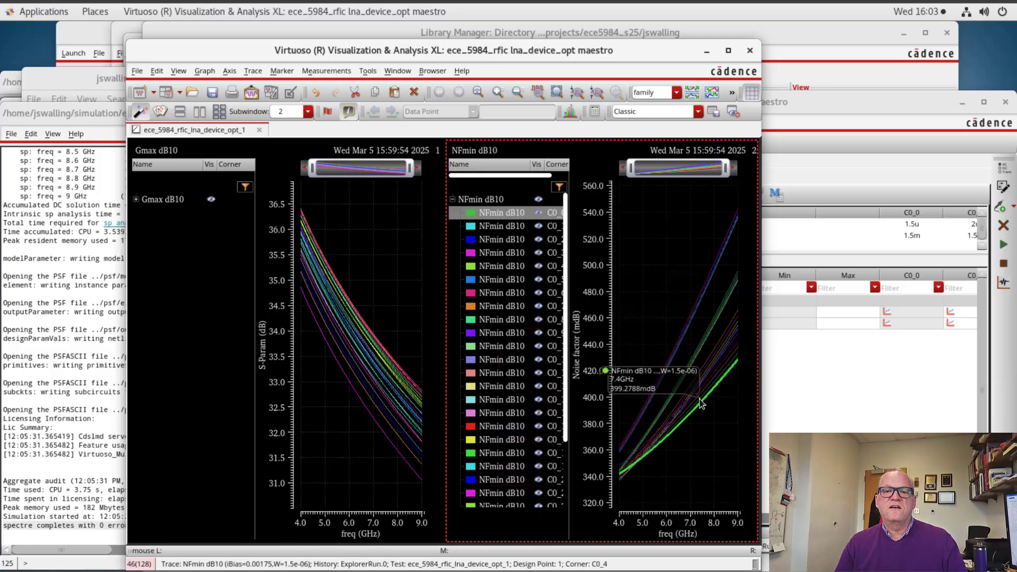
{"action": "mouse_move", "coordinate": [686, 380]}
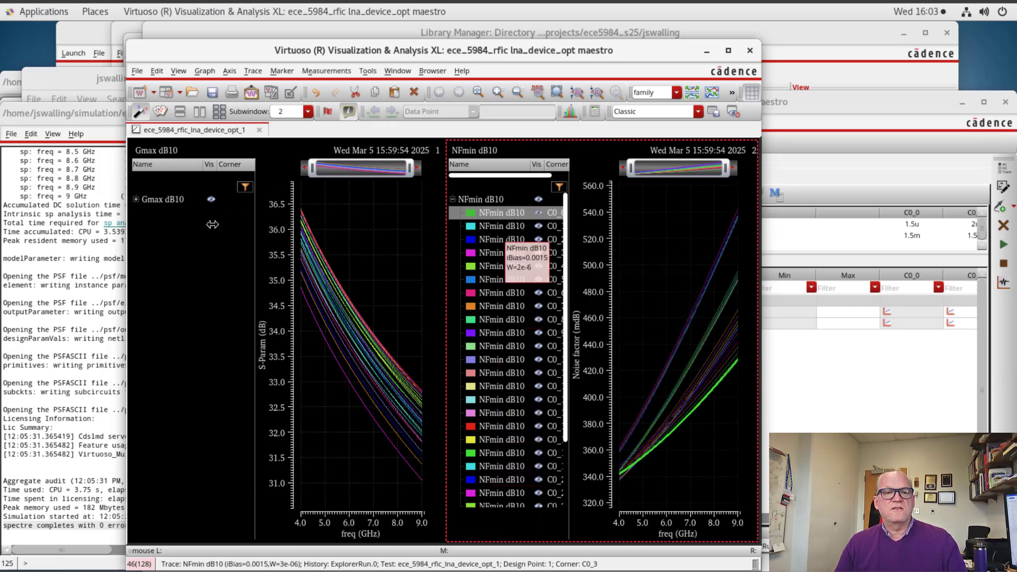
Step: Expand the Gmax dB10 legend and highlight the C0_0 trace (iBias 0.0015, W 1.5e-6)
{"action": "left_click", "coordinate": [136, 199]}
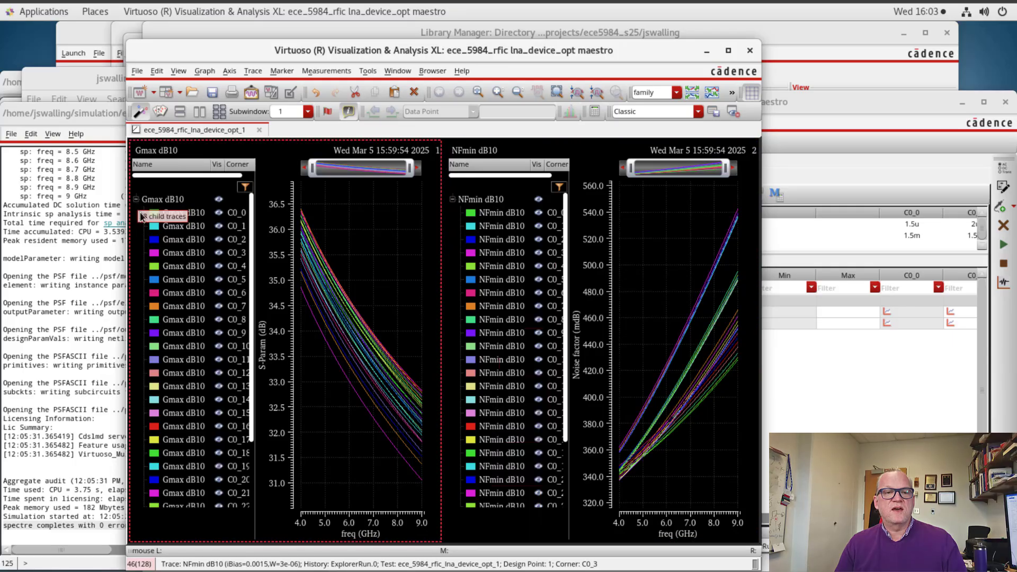
{"action": "left_click", "coordinate": [175, 215]}
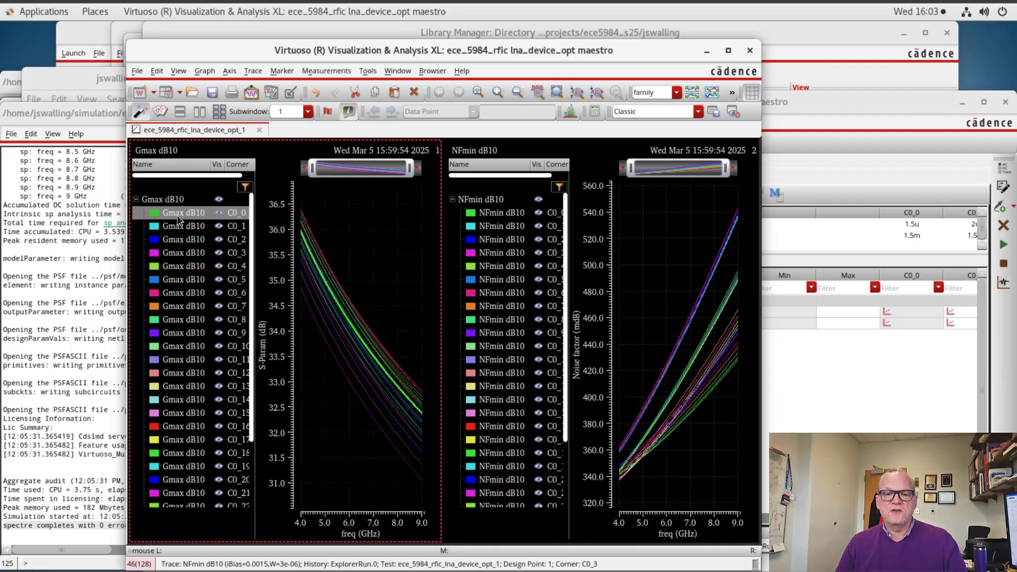
{"action": "mouse_move", "coordinate": [178, 219]}
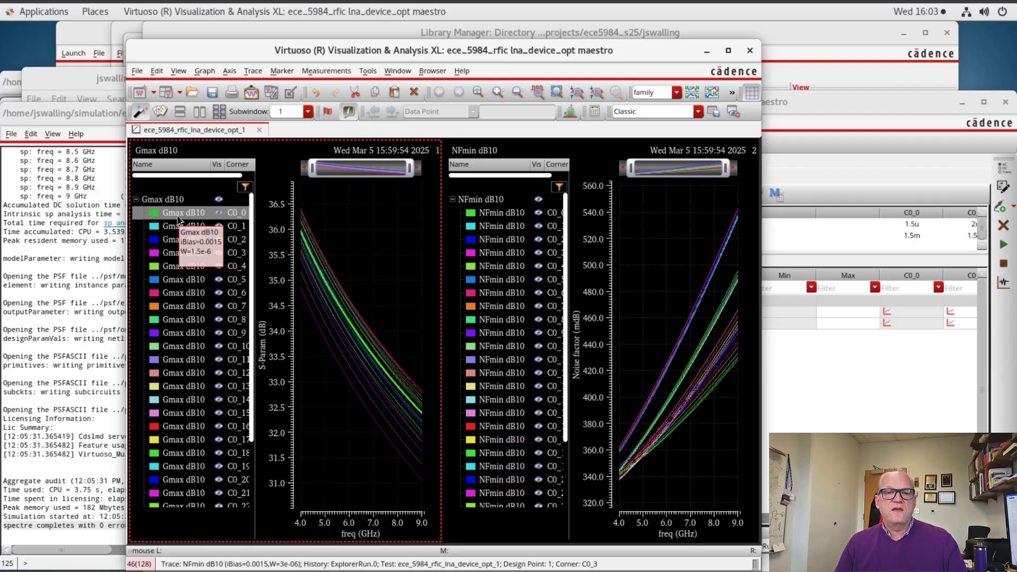